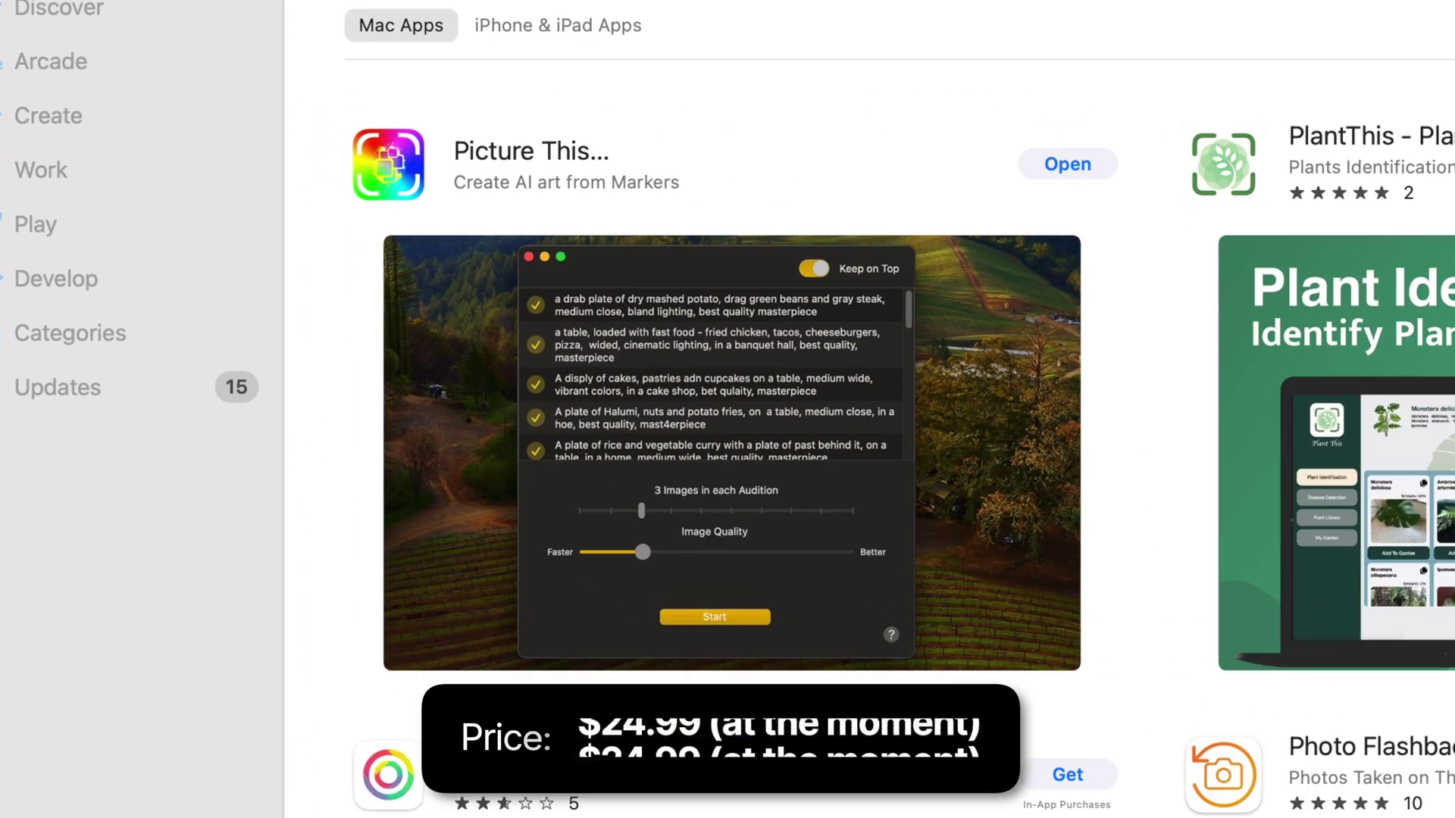
# Step: Open the Picture This… listing from the Mac Apps search results
pyautogui.click(530, 152)
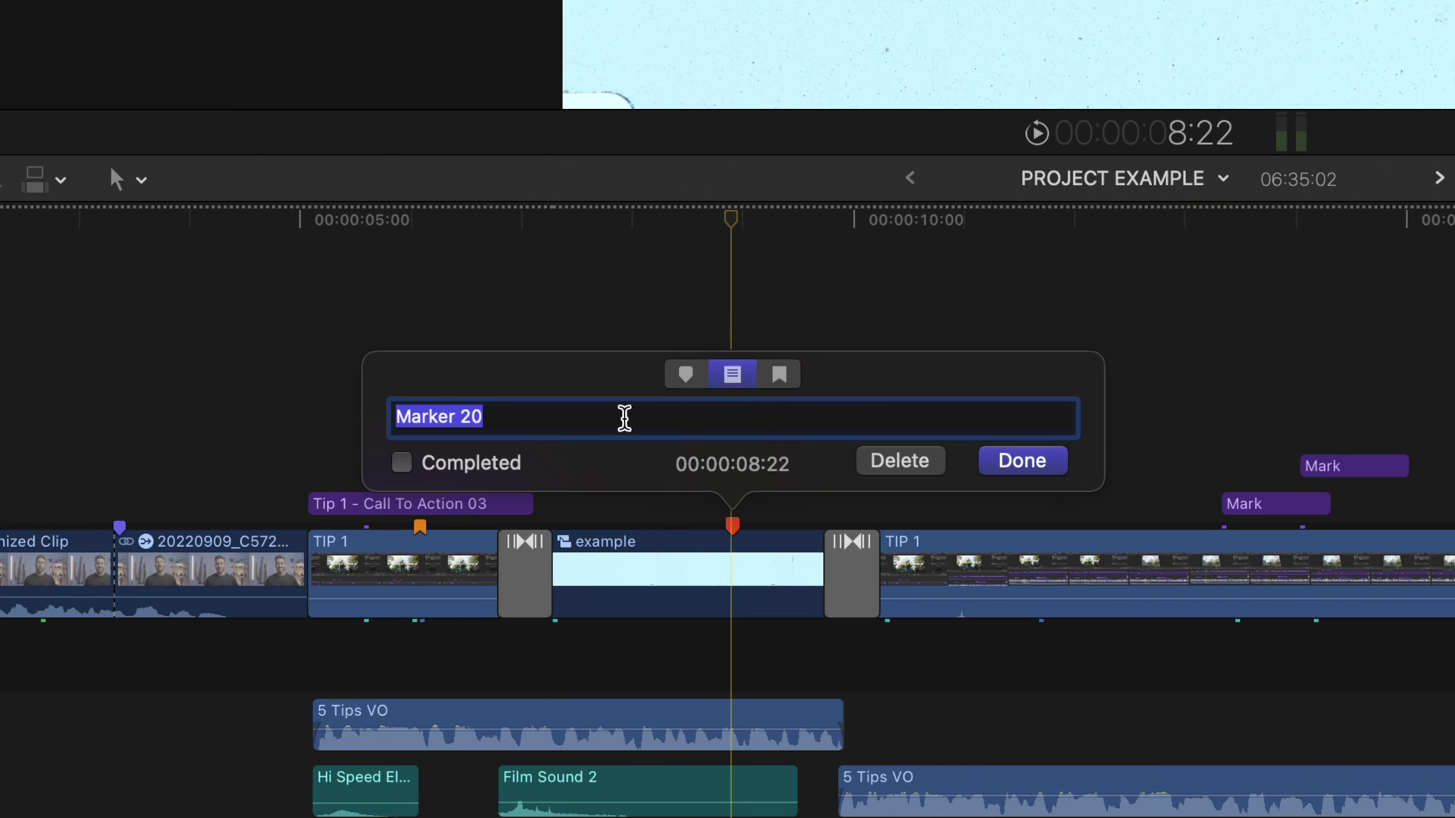
# Step: Type the to-do marker description naming the speaker and his Berkshire Hathaway vice-president role
pyautogui.write('Charlie Munger, vice president of Berkshire Hathaway, s')
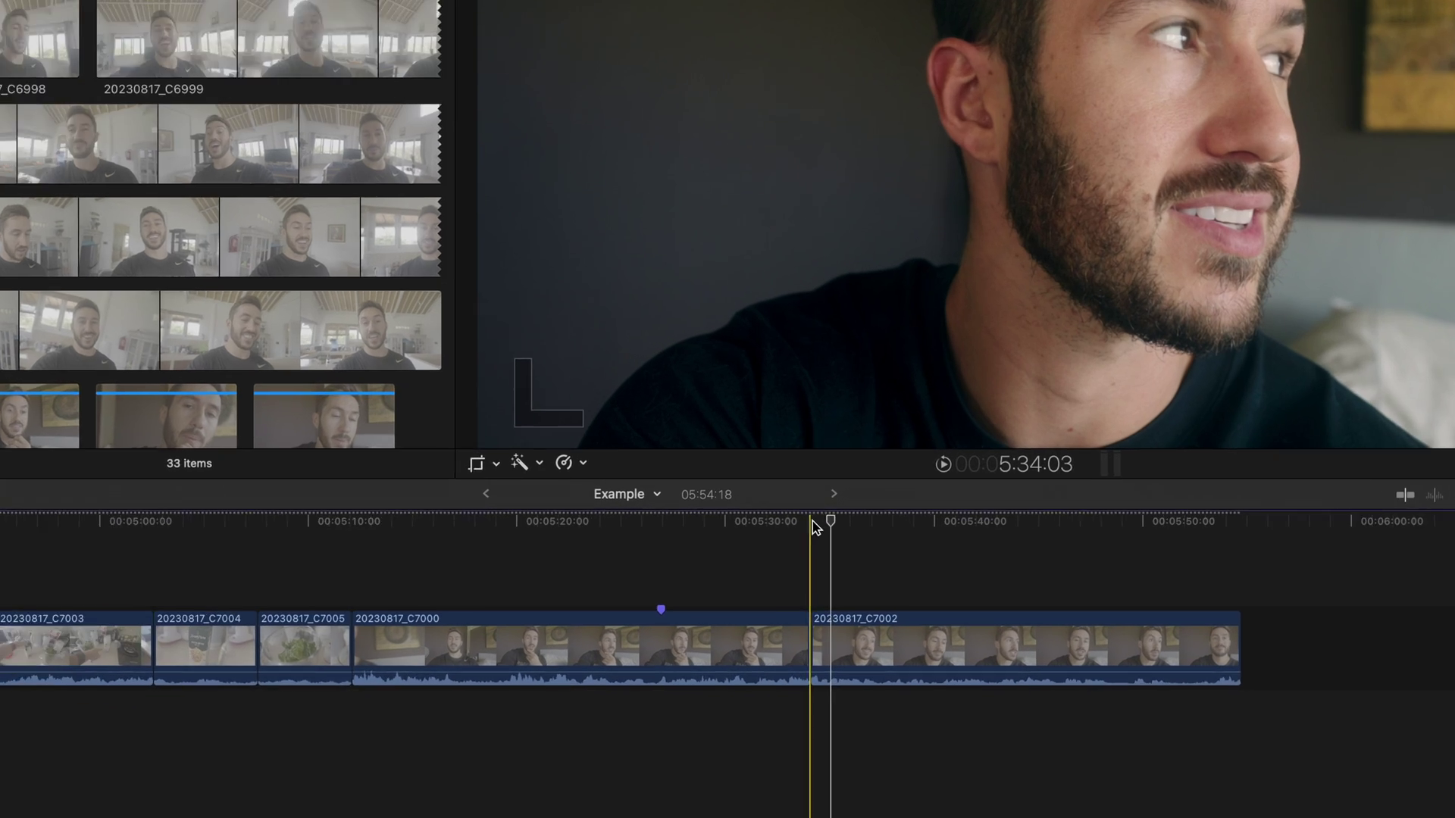
# Step: Add a to-do marker at 5:34:03 with the pasted drummer-at-sunset image prompt as its note
pyautogui.click(858, 585)
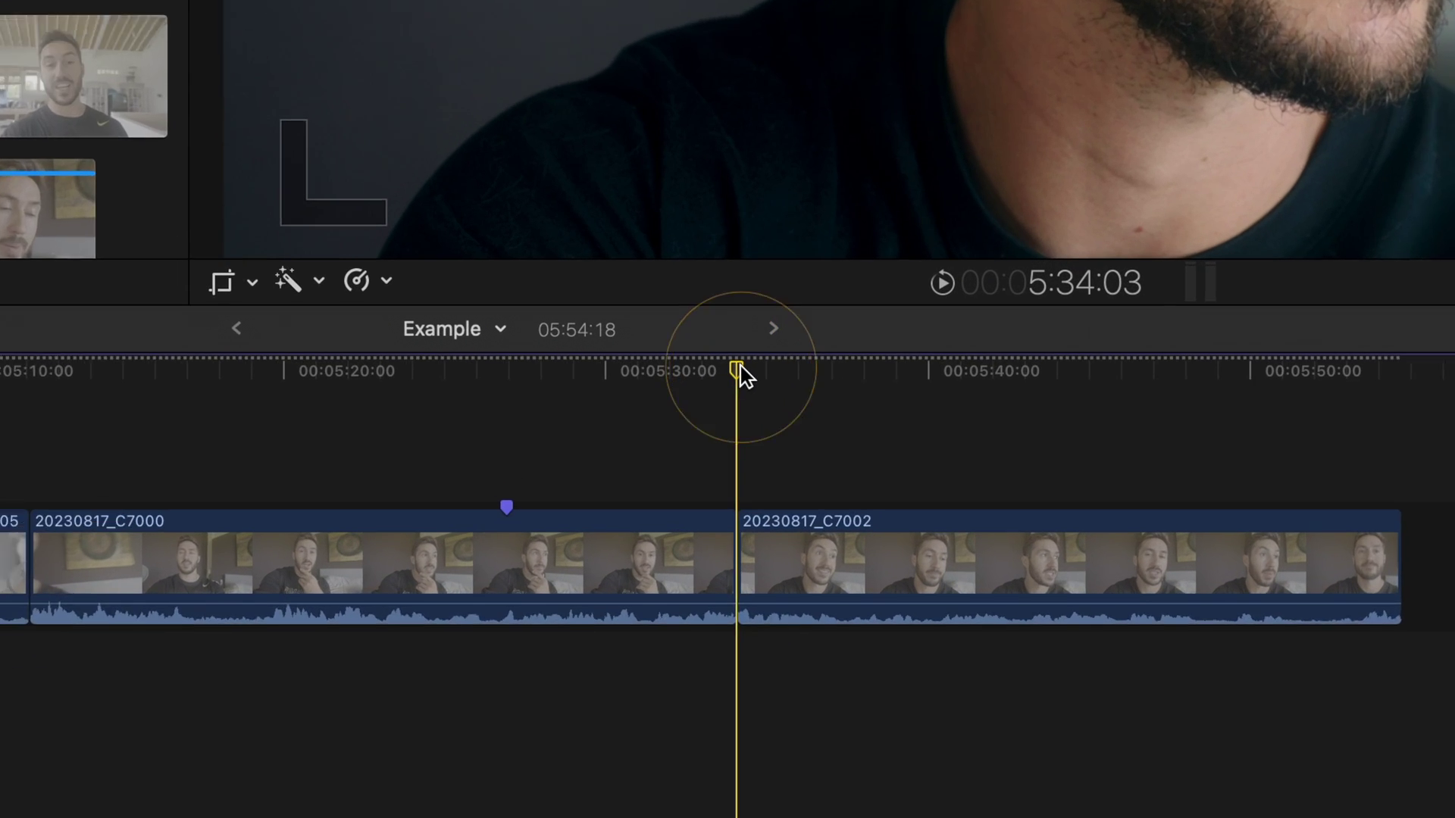
pyautogui.press('m')
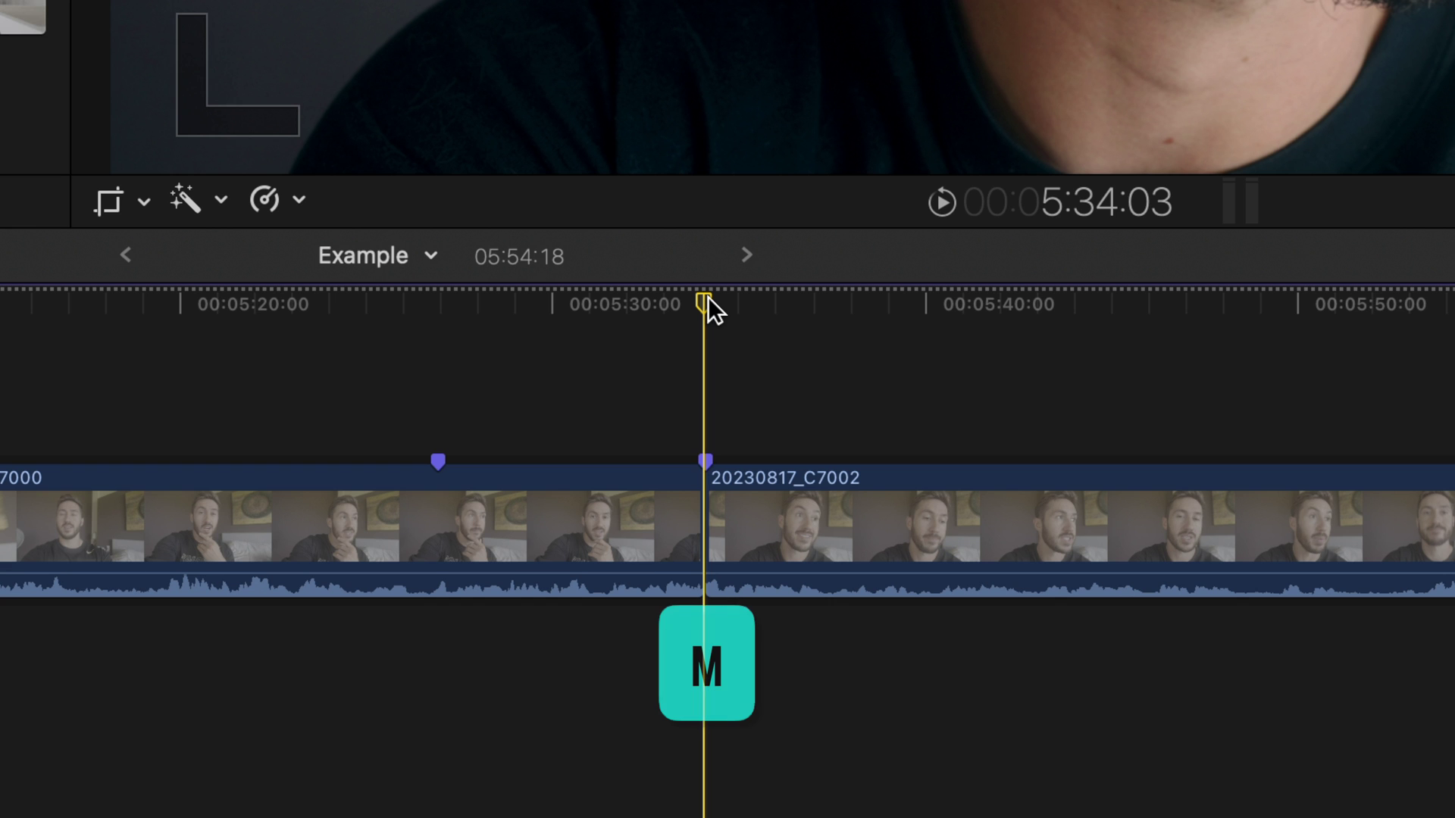
pyautogui.doubleClick(705, 458)
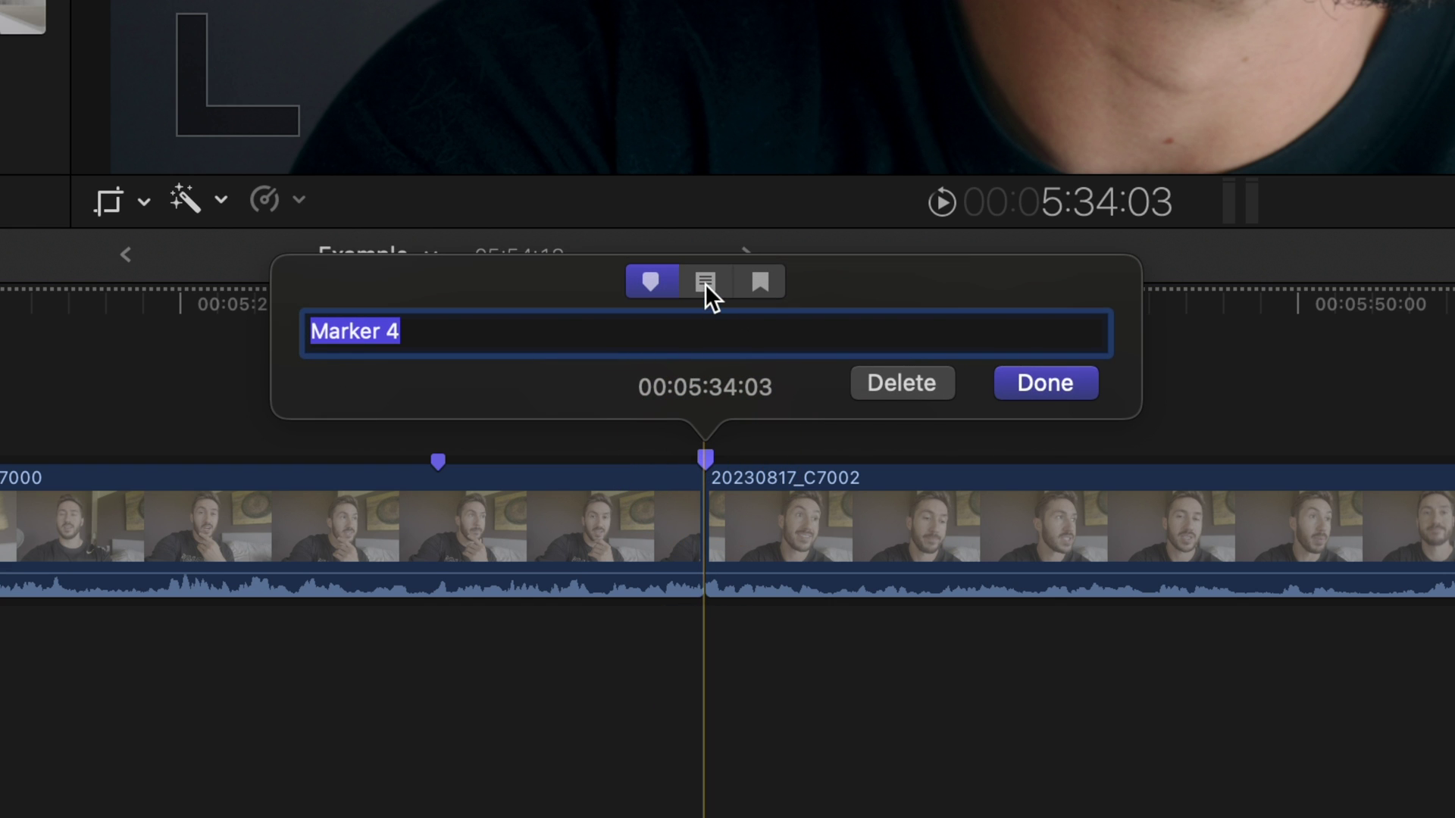
pyautogui.click(705, 283)
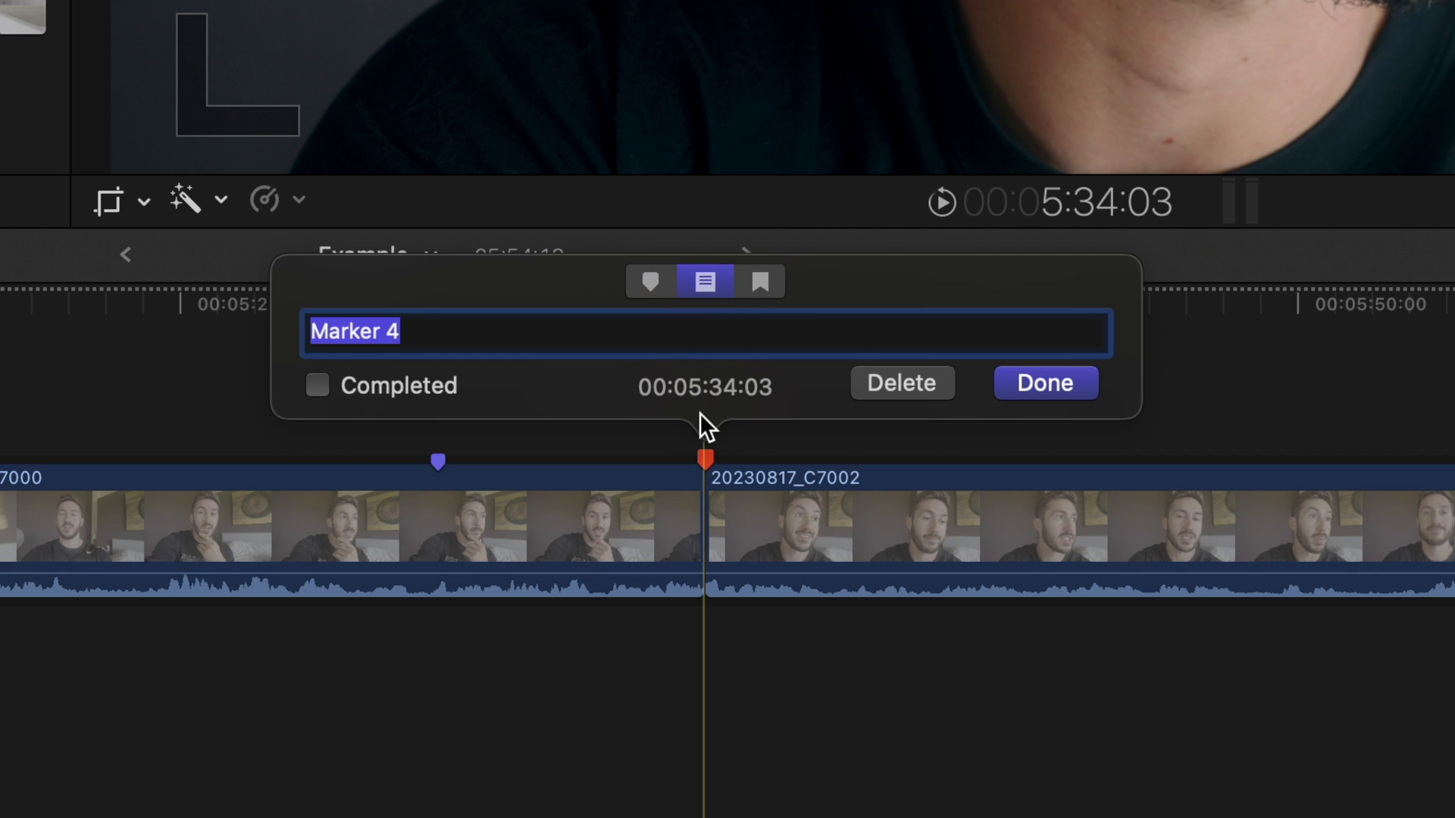
pyautogui.click(682, 339)
pyautogui.press('super+a')
pyautogui.press('BackSpace')
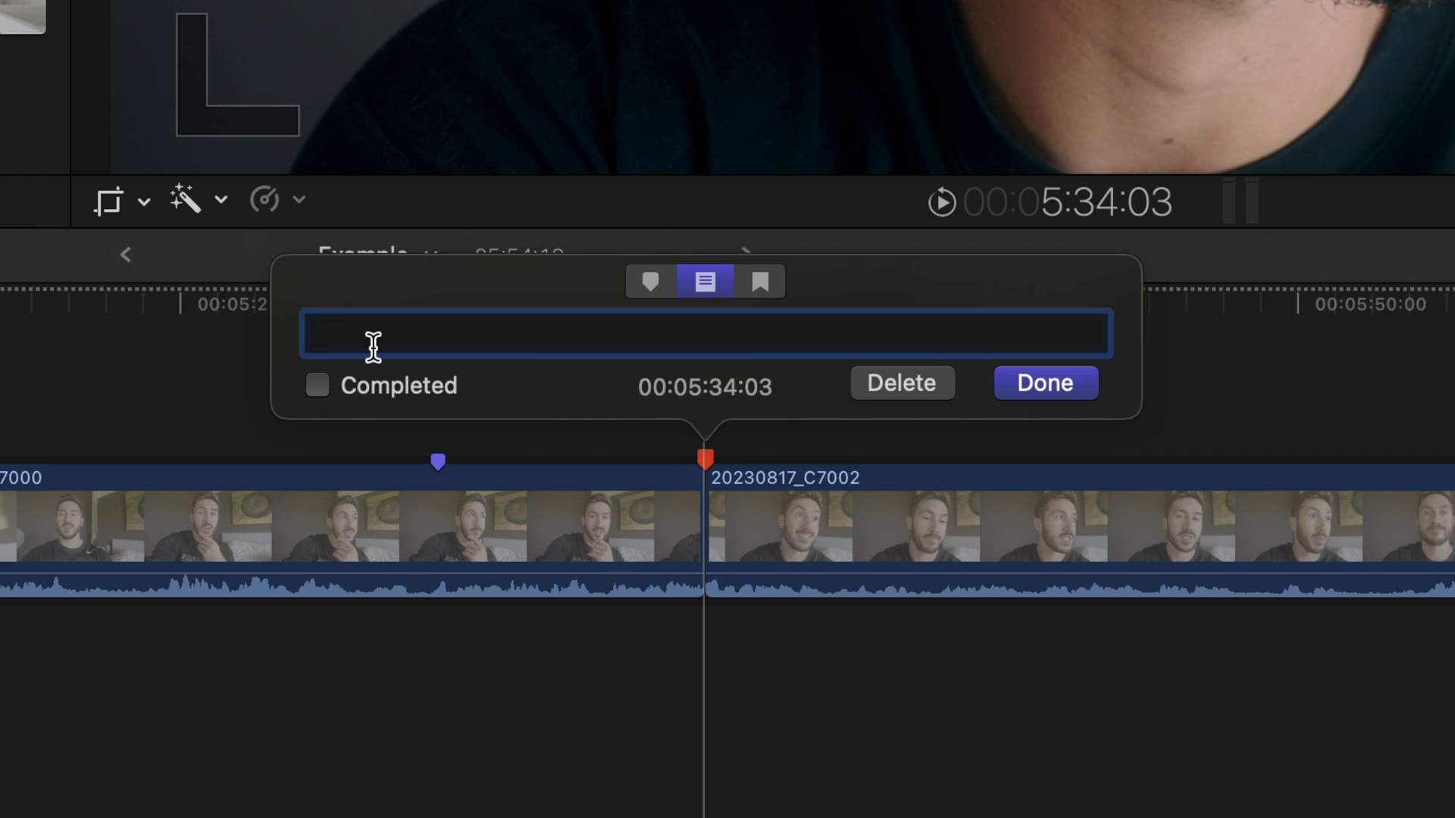
pyautogui.press('super+v')
pyautogui.click(373, 334)
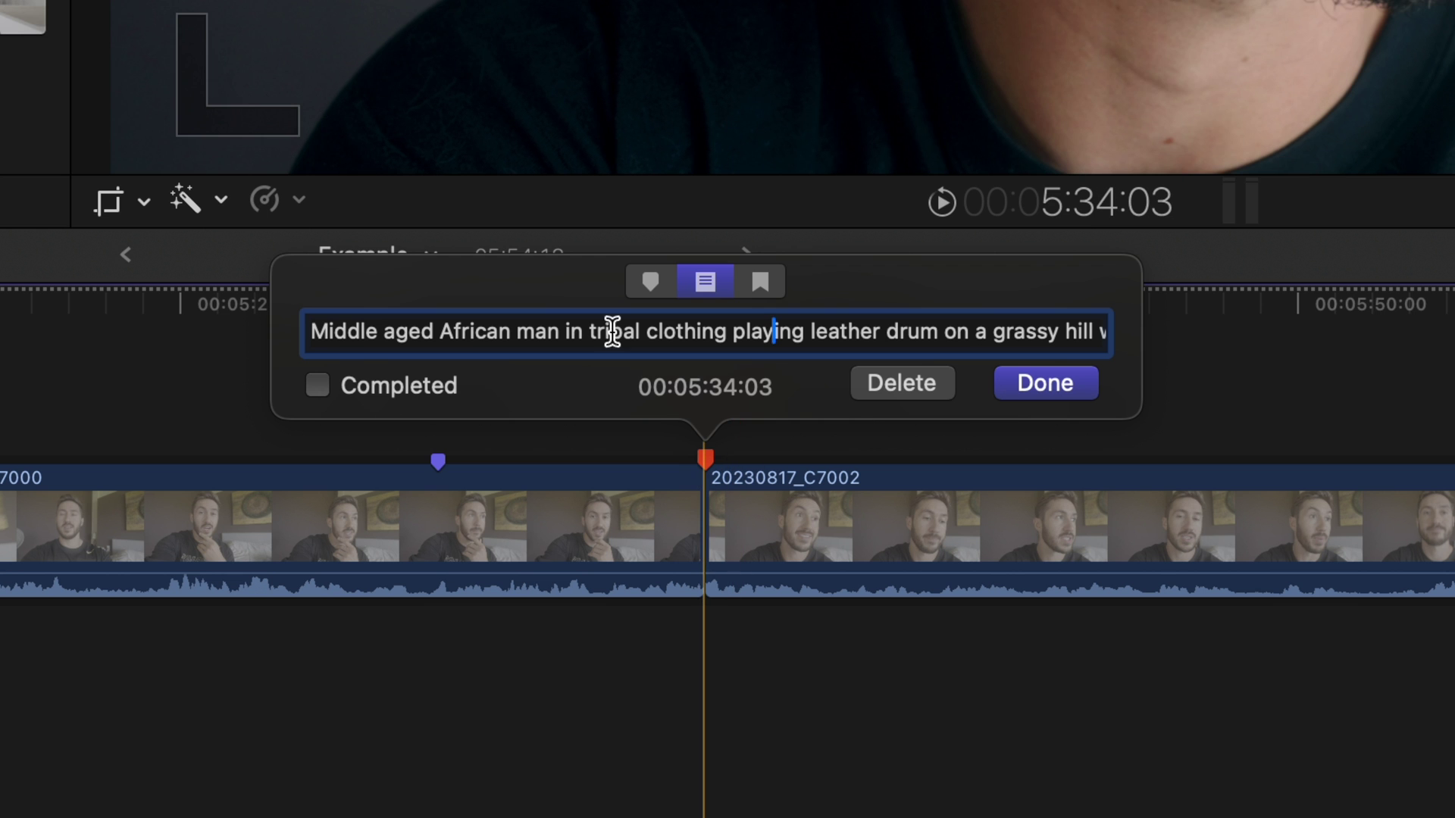
pyautogui.click(1034, 381)
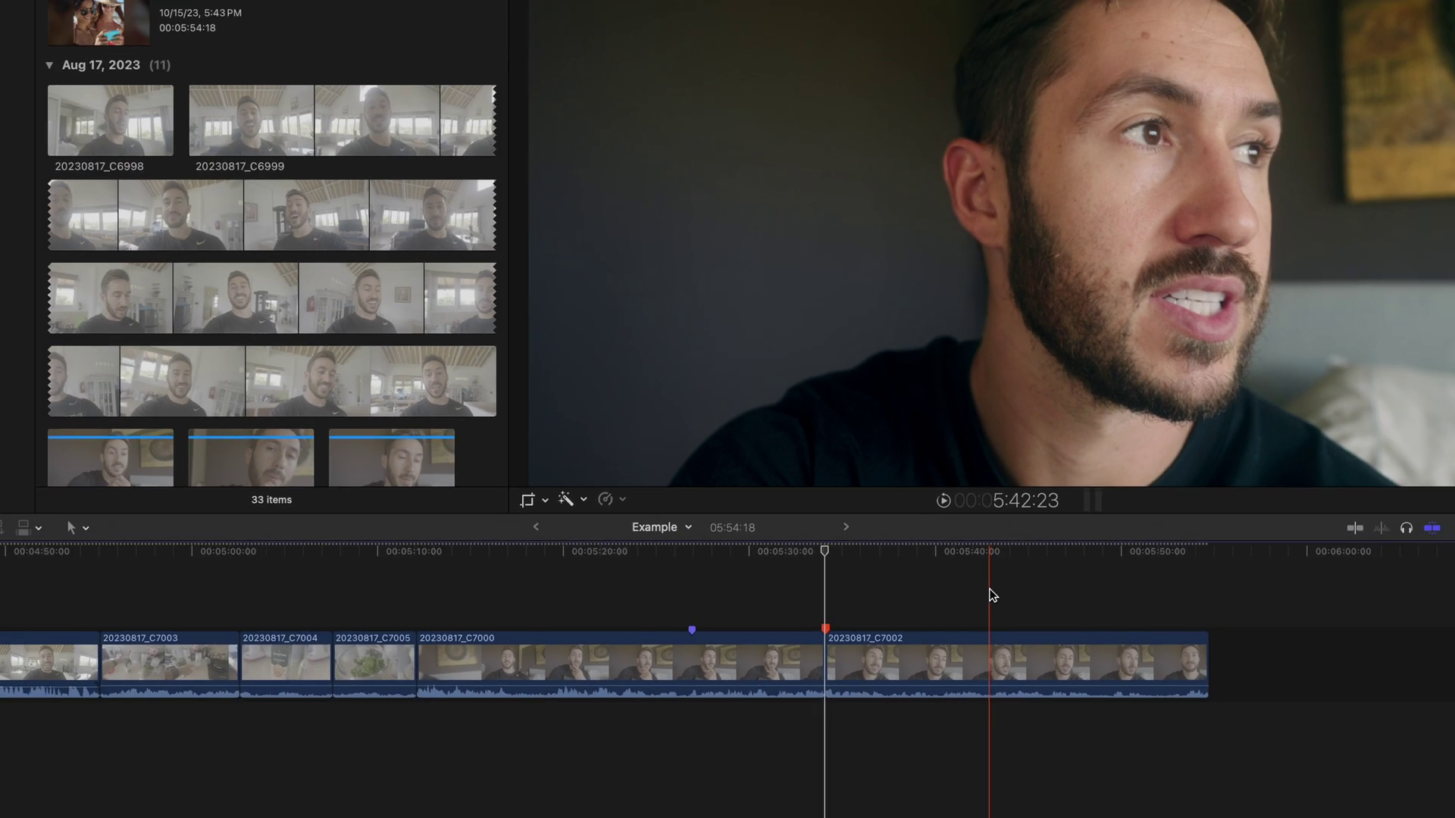
# Step: Launch Picture This… by searching 'picture' in Raycast
pyautogui.hotkey('alt', 'space')
pyautogui.write('picture')
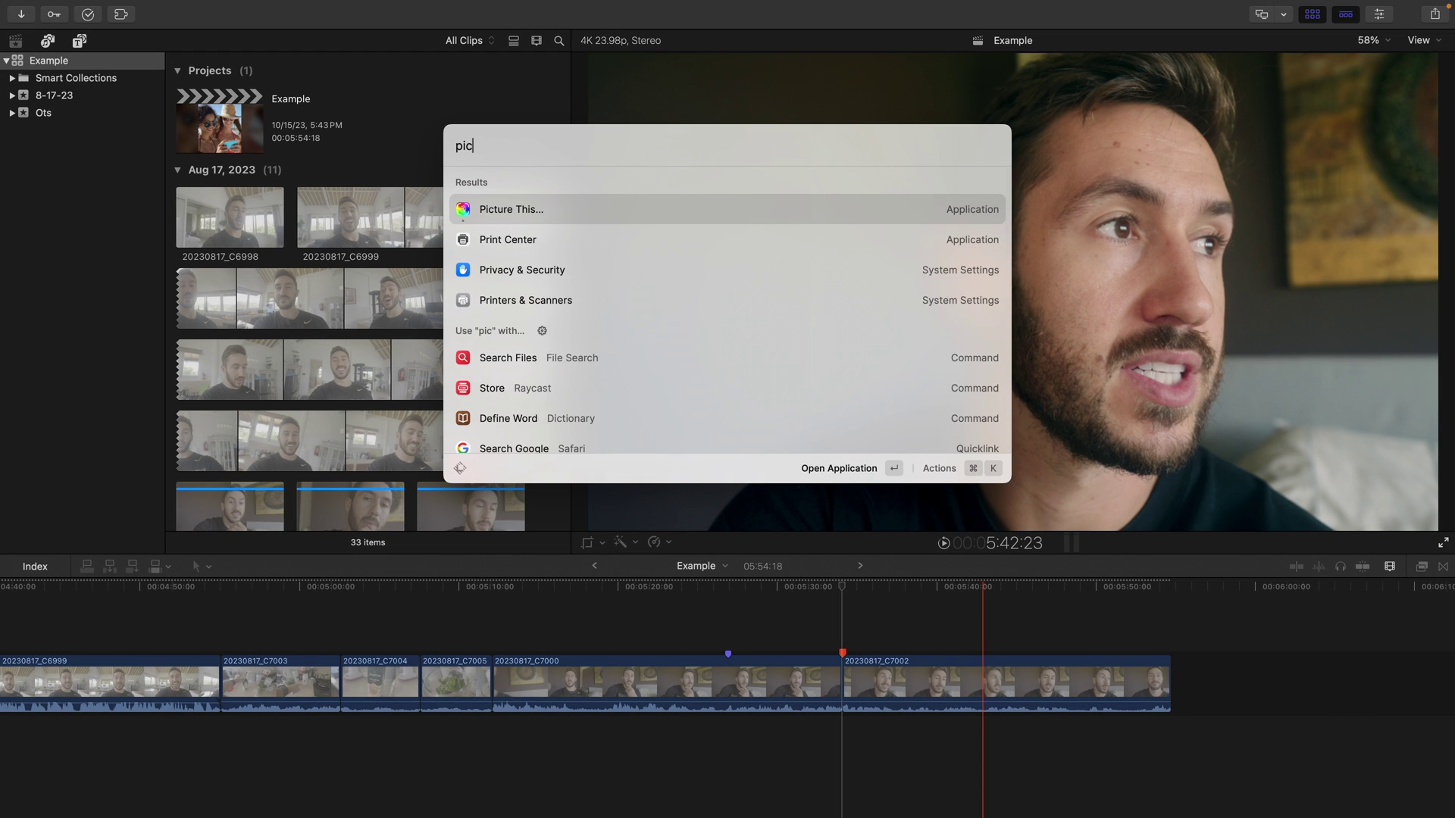
pyautogui.click(663, 215)
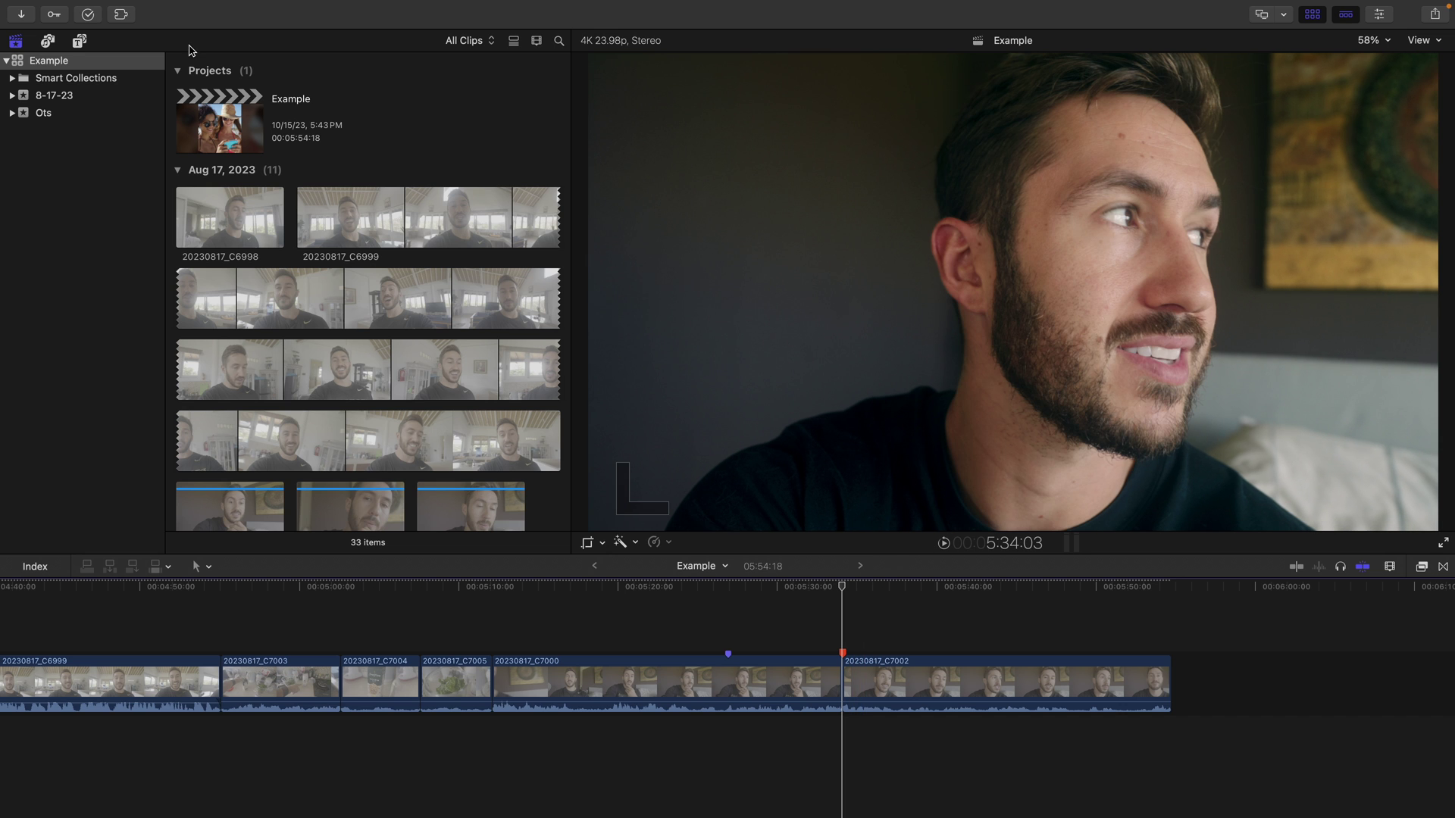
# Step: Take Final Cut Pro out of full screen and move the Picture This window over the viewer
pyautogui.moveTo(54, 23)
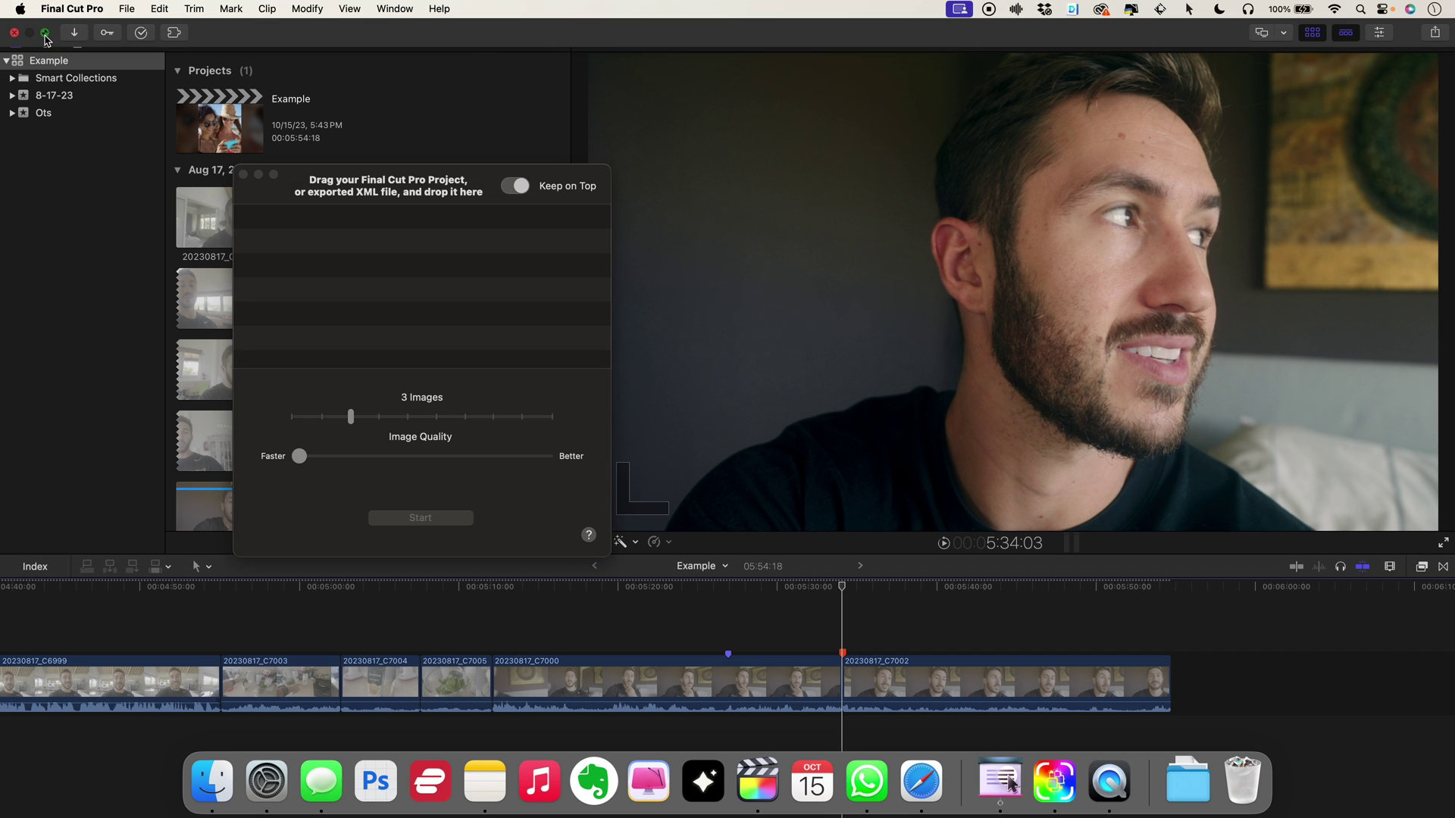
pyautogui.click(45, 33)
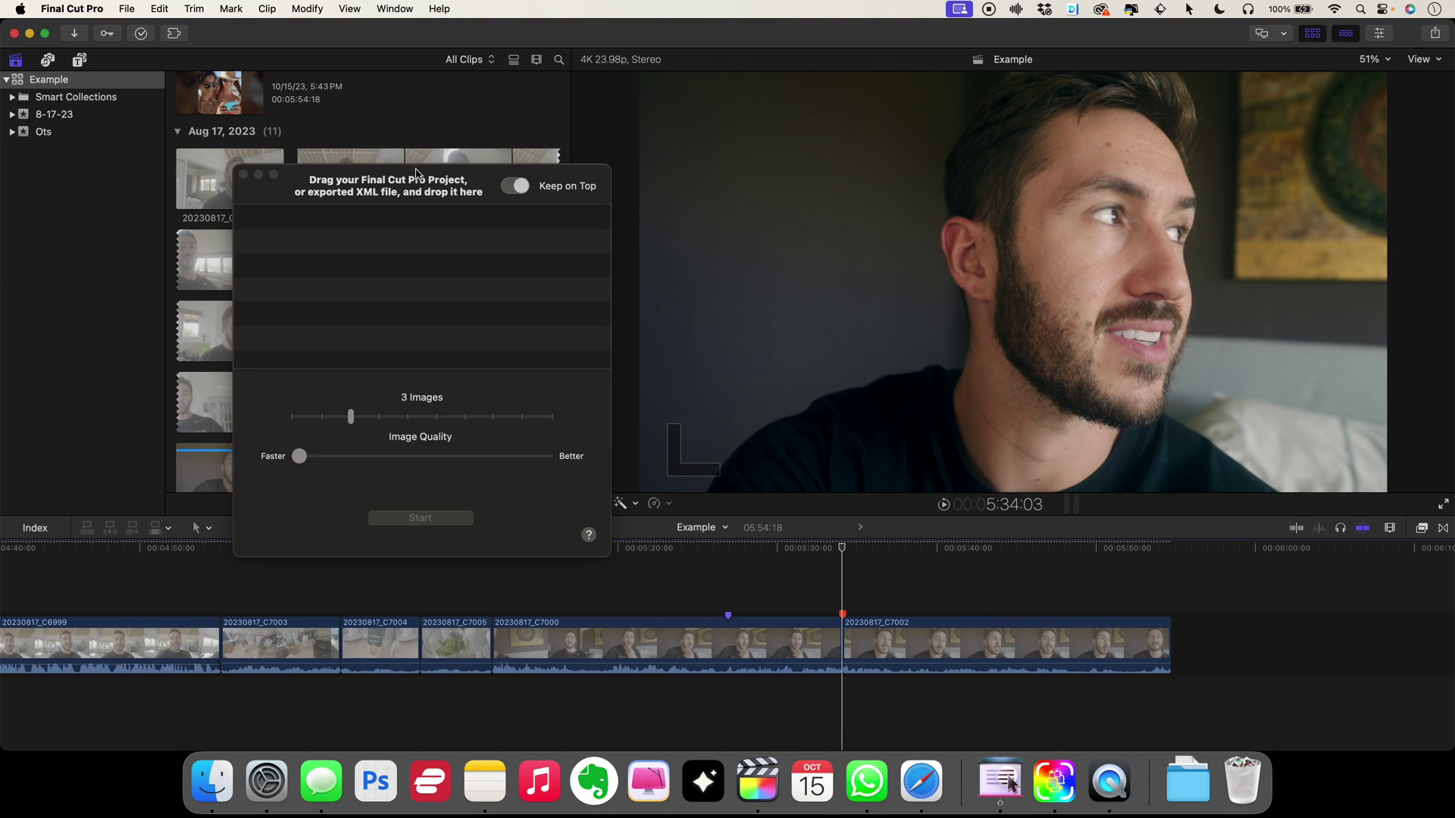
pyautogui.moveTo(415, 174); pyautogui.dragTo(779, 232)
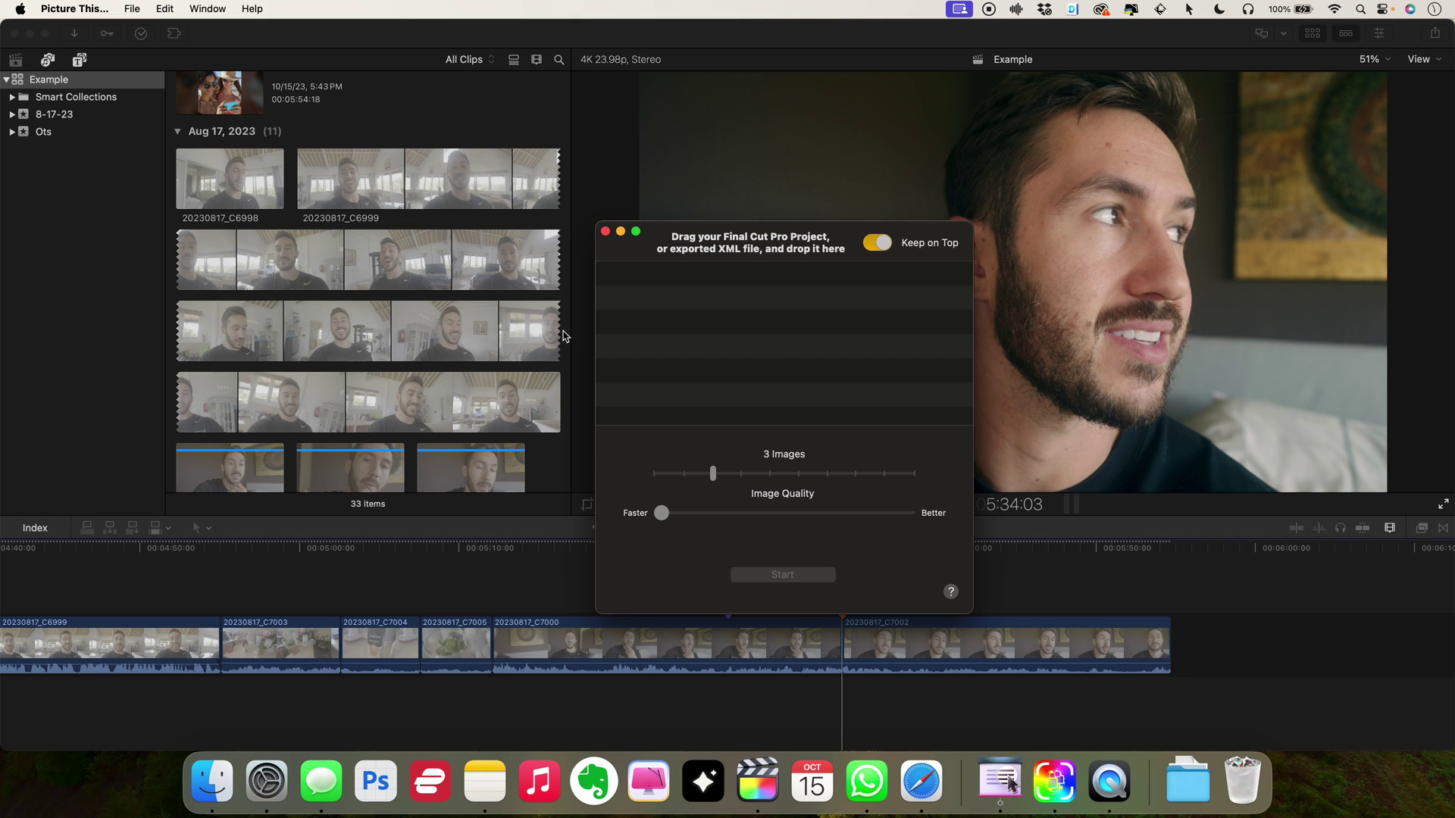
pyautogui.scroll(2, 367, 281)
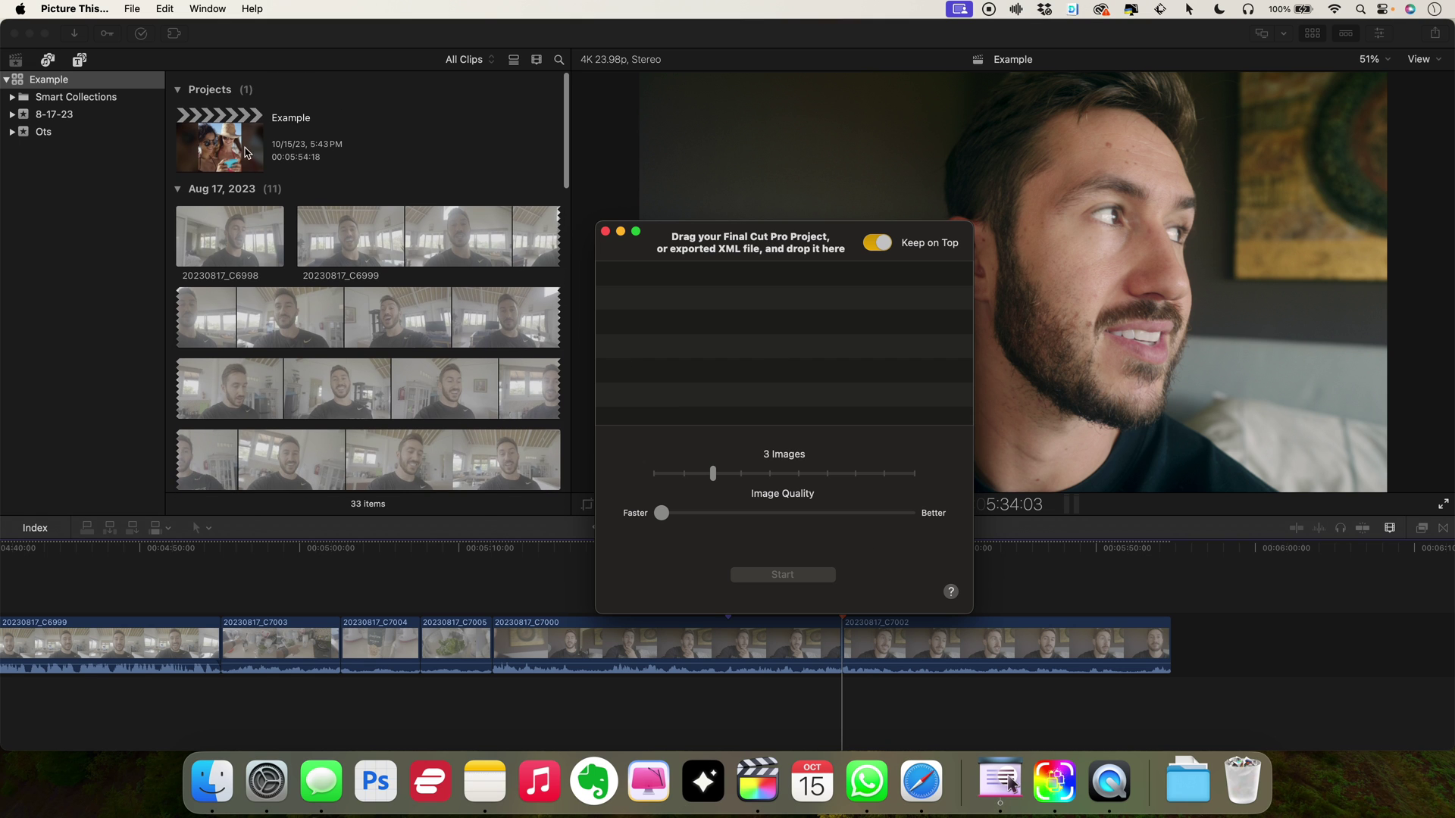
# Step: Drop the Example project into Picture This, keep the drummer prompt ticked, adjust image quality, and start generating
pyautogui.moveTo(218, 144); pyautogui.dragTo(669, 335)
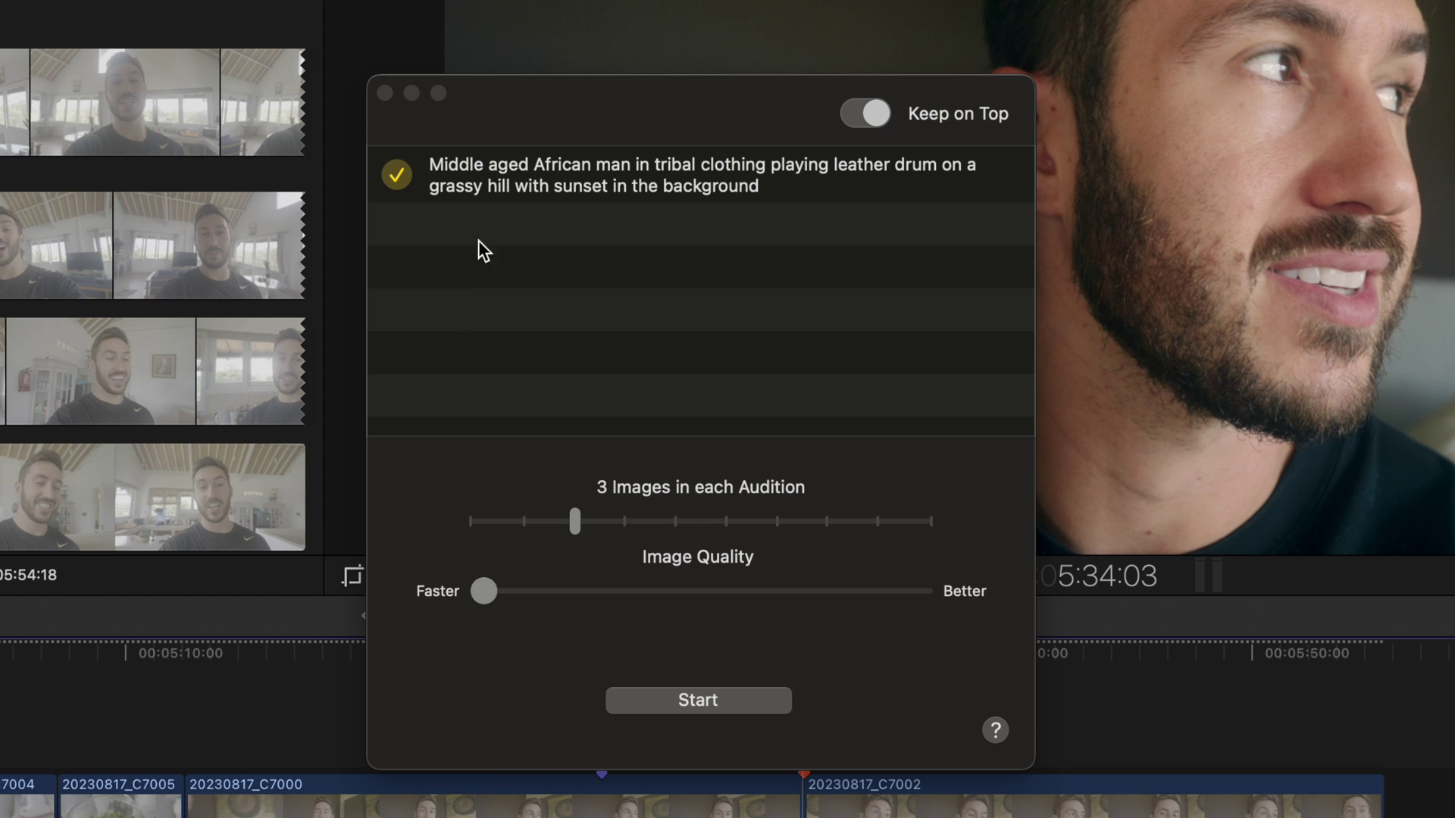
pyautogui.click(397, 178)
pyautogui.click(397, 177)
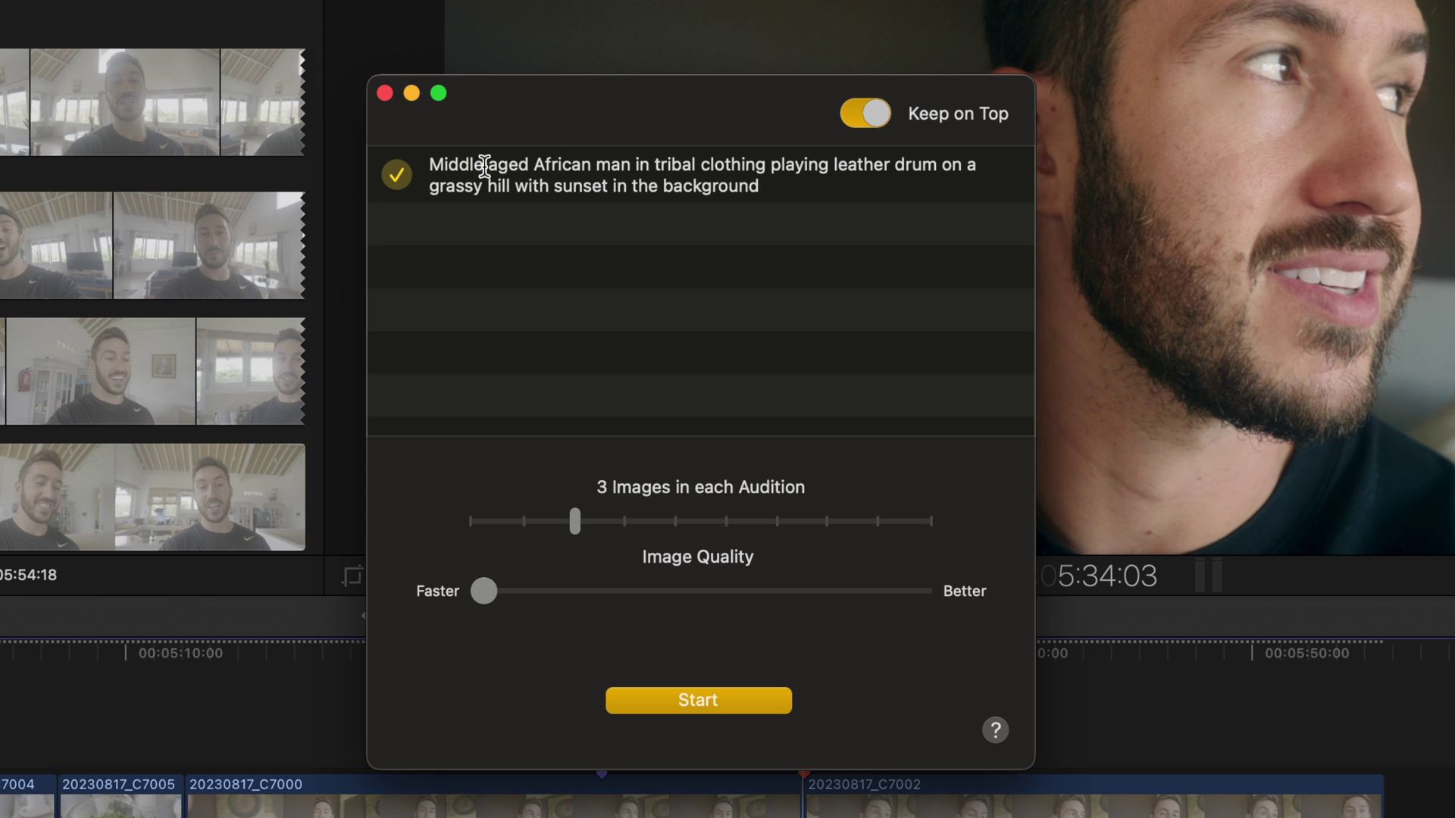
pyautogui.click(396, 182)
pyautogui.click(394, 155)
pyautogui.moveTo(484, 591)
pyautogui.mouseDown()
pyautogui.moveTo(982, 587)
pyautogui.moveTo(461, 580)
pyautogui.mouseUp()
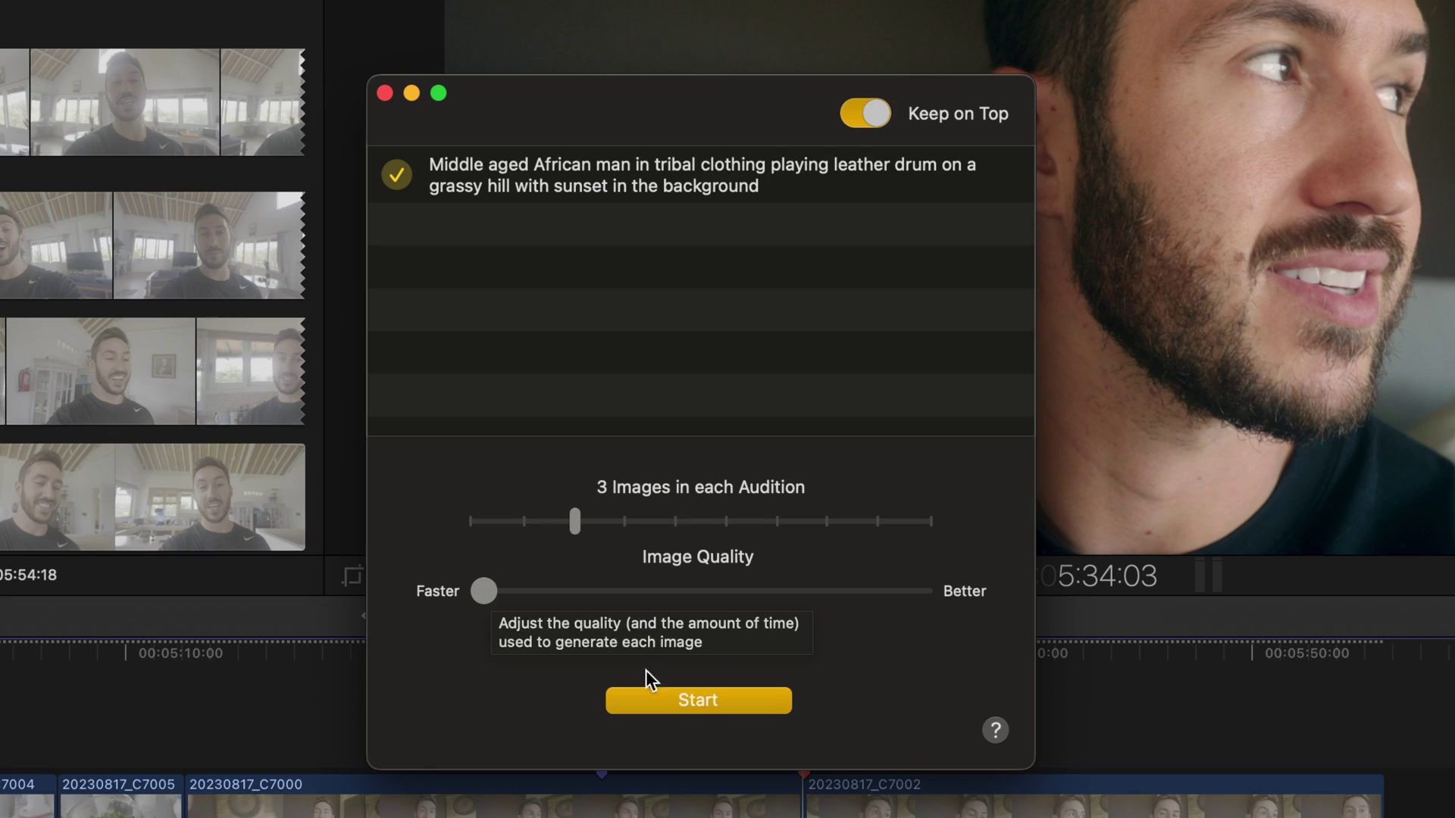
pyautogui.click(695, 698)
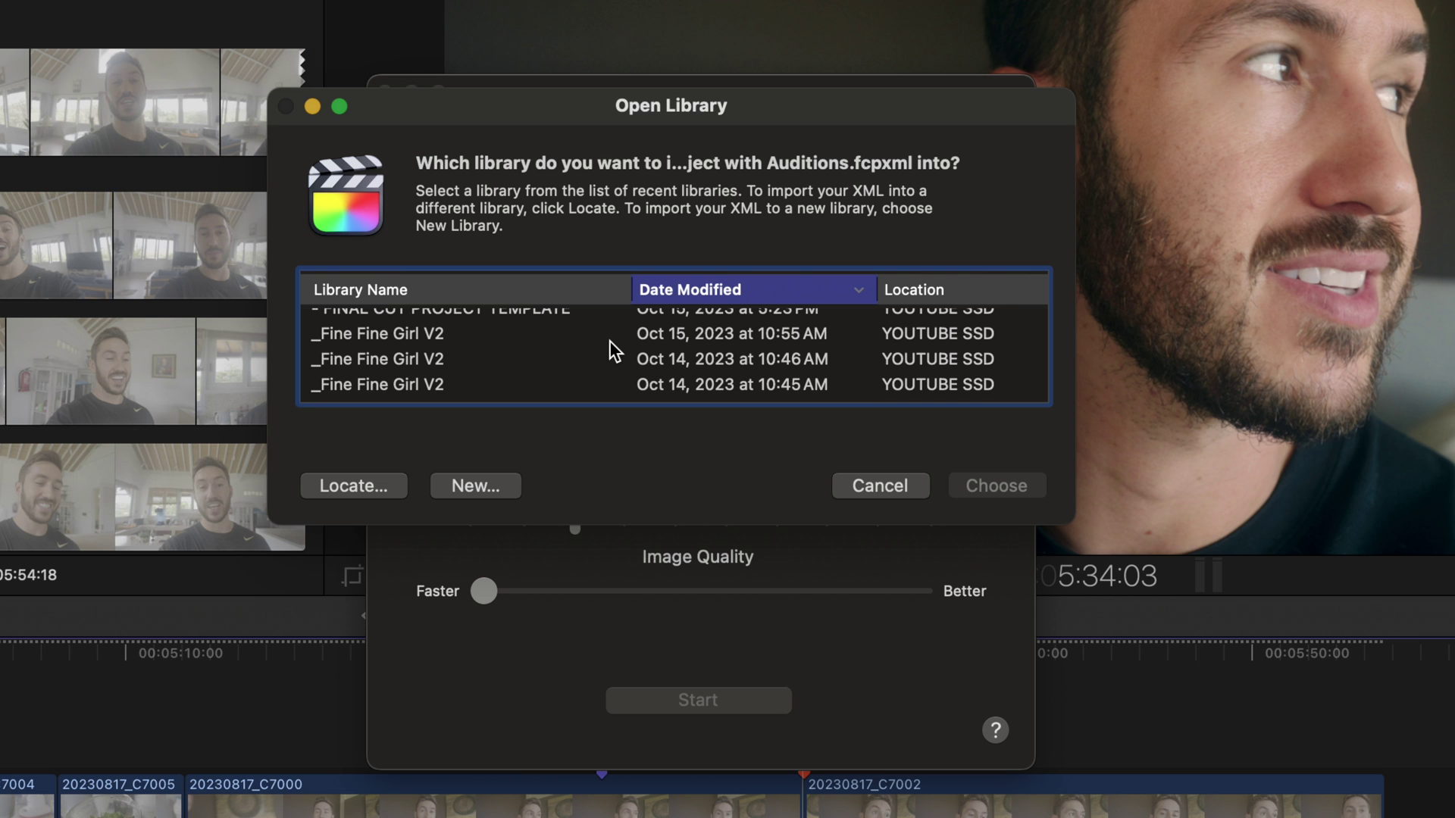
# Step: Choose the Example library as the destination for the Auditions.fcpxml import
pyautogui.scroll(2, 611, 338)
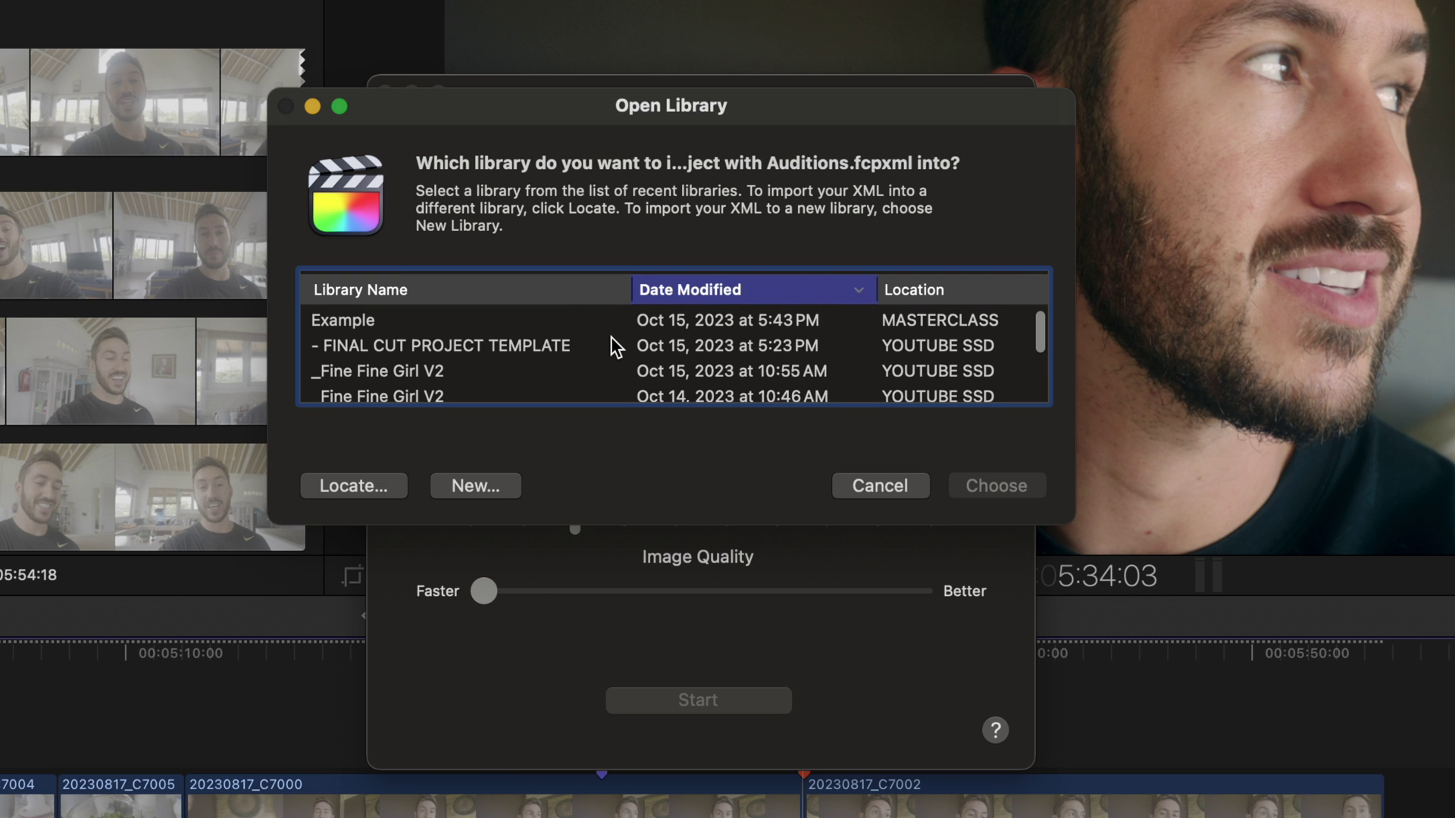
pyautogui.scroll(-2, 600, 352)
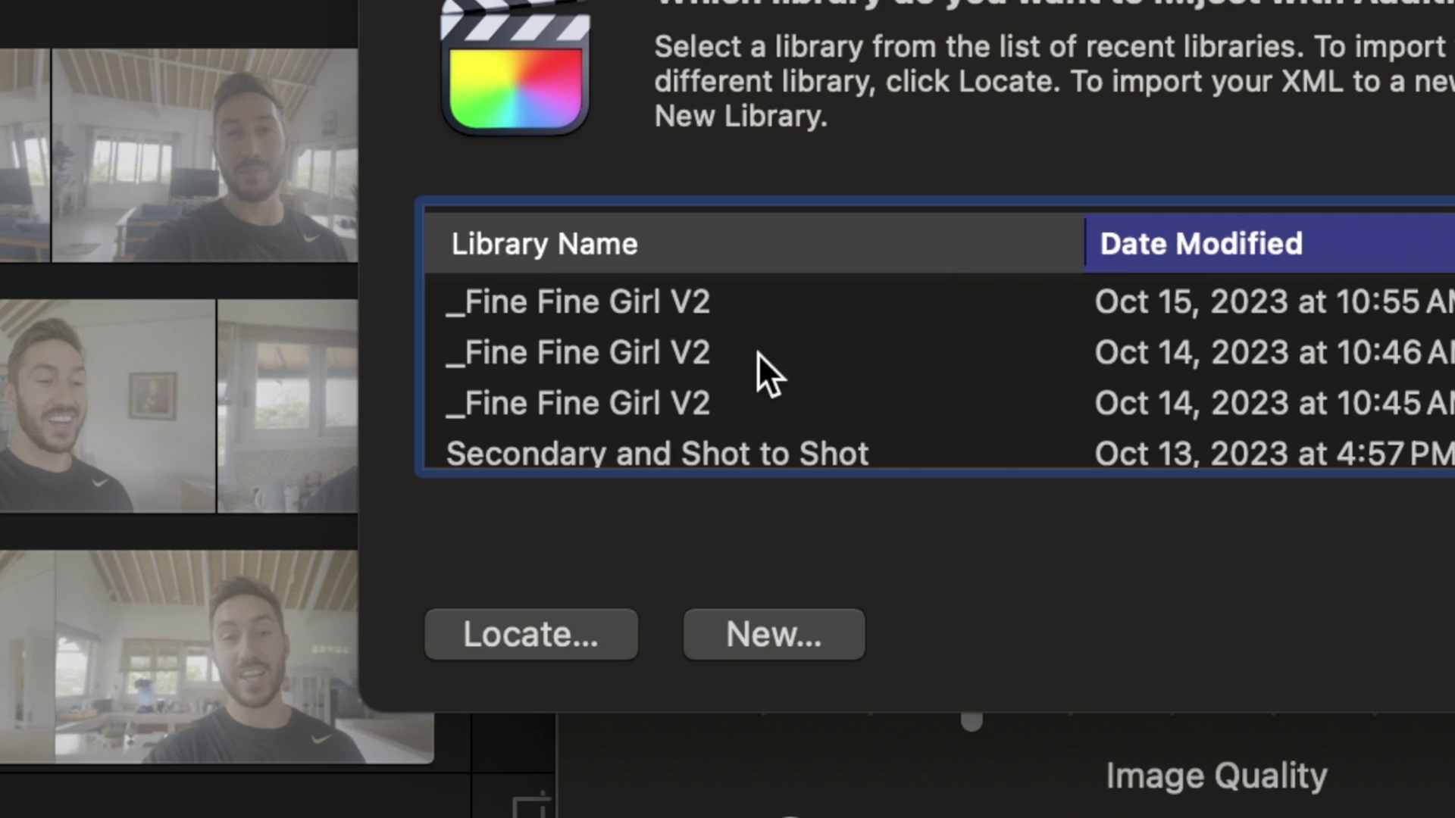
pyautogui.scroll(1, 468, 351)
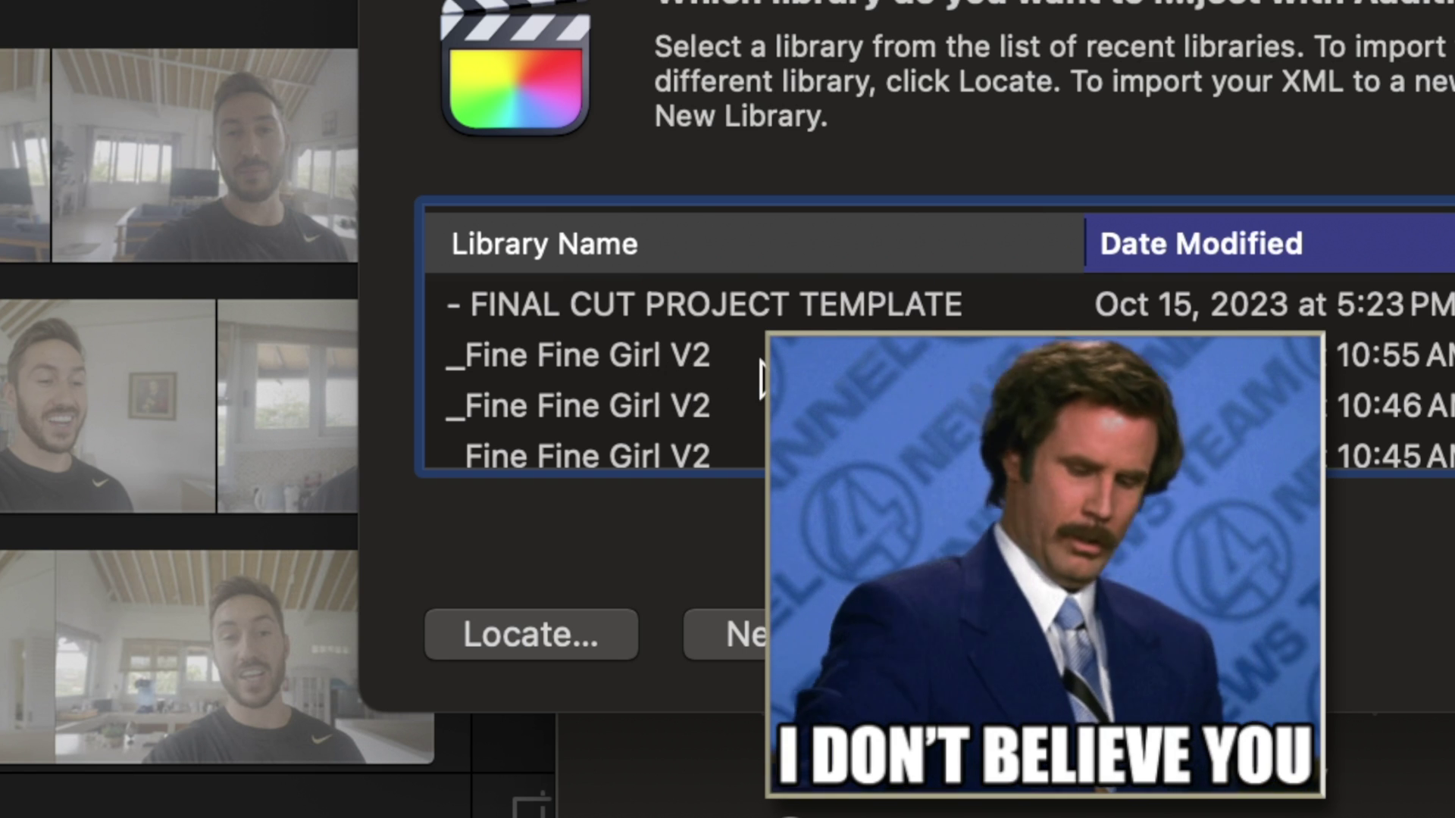
pyautogui.scroll(1, 761, 364)
pyautogui.click(707, 307)
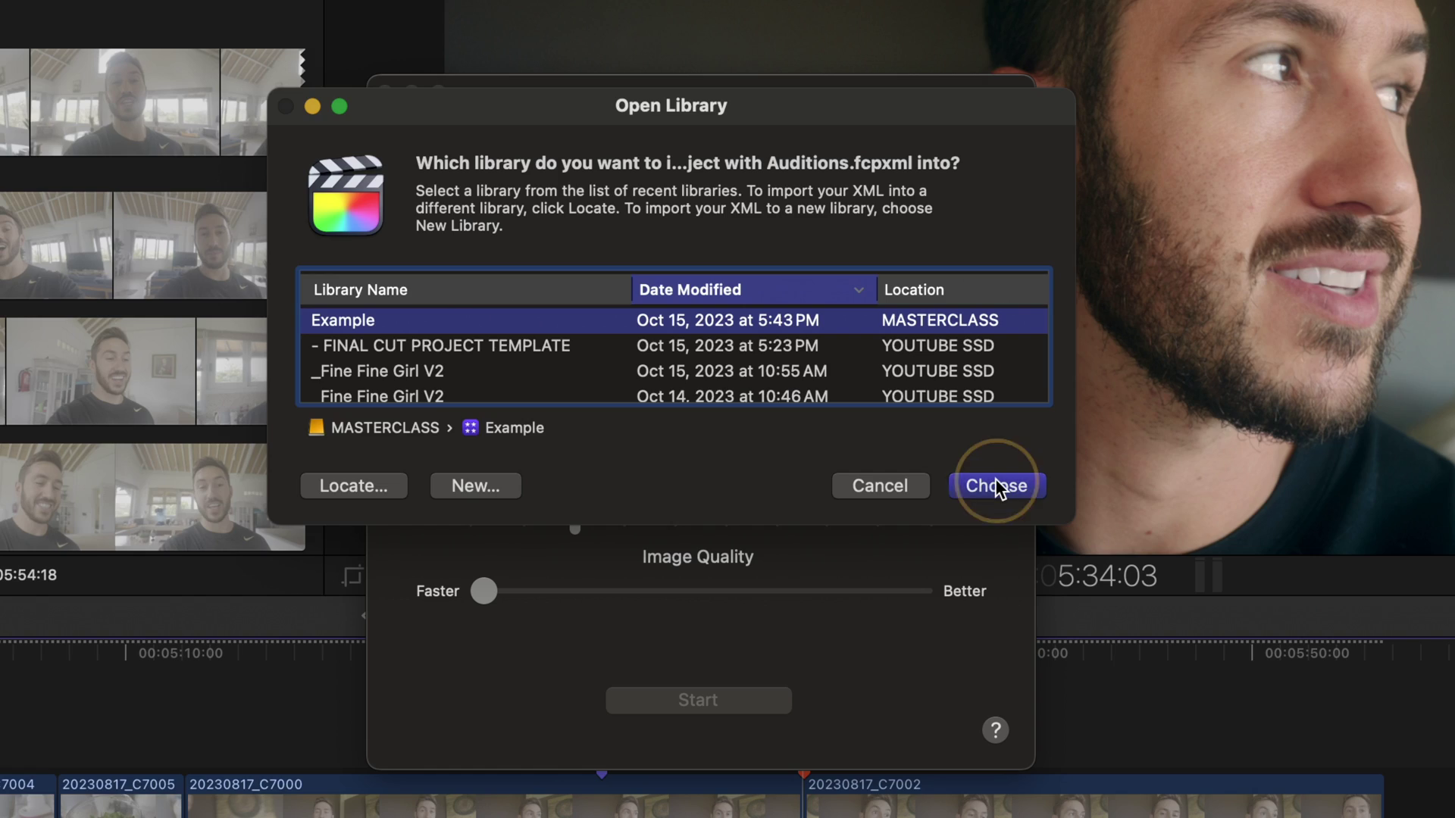
pyautogui.click(996, 485)
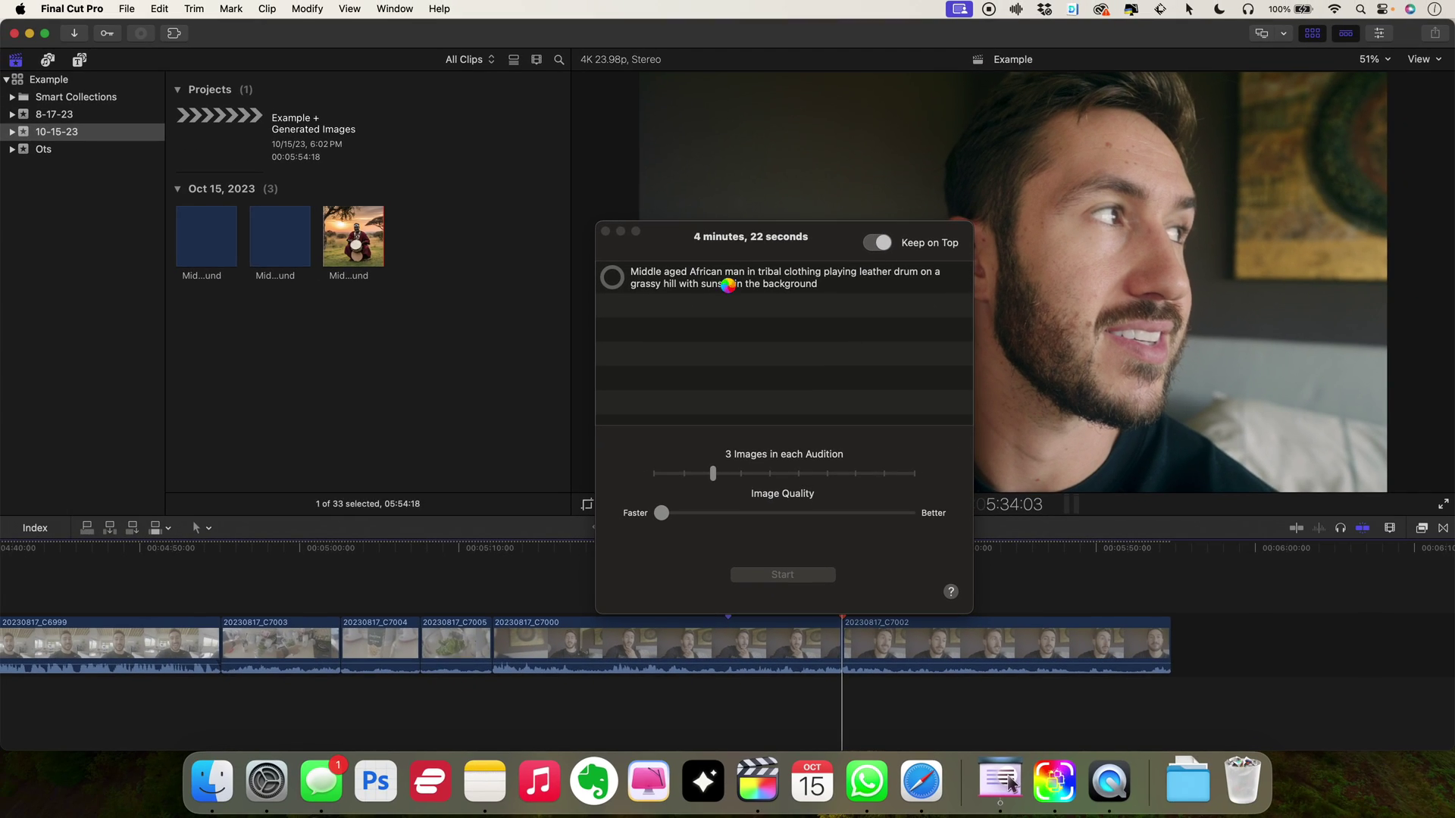
# Step: Open the Example + Generated Images project from the 10-15-23 event and zoom the timeline in twice
pyautogui.click(21, 85)
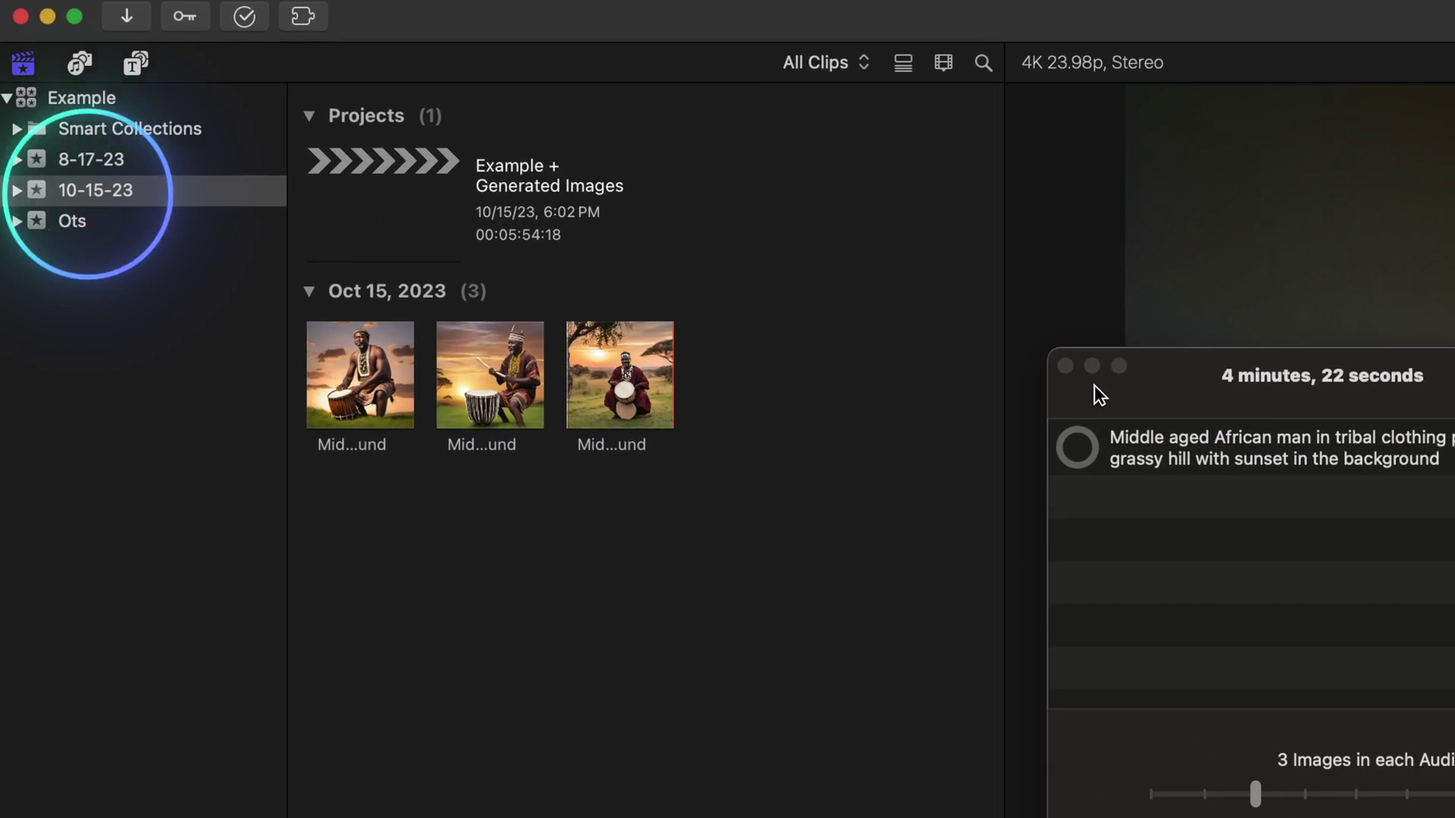
pyautogui.click(736, 269)
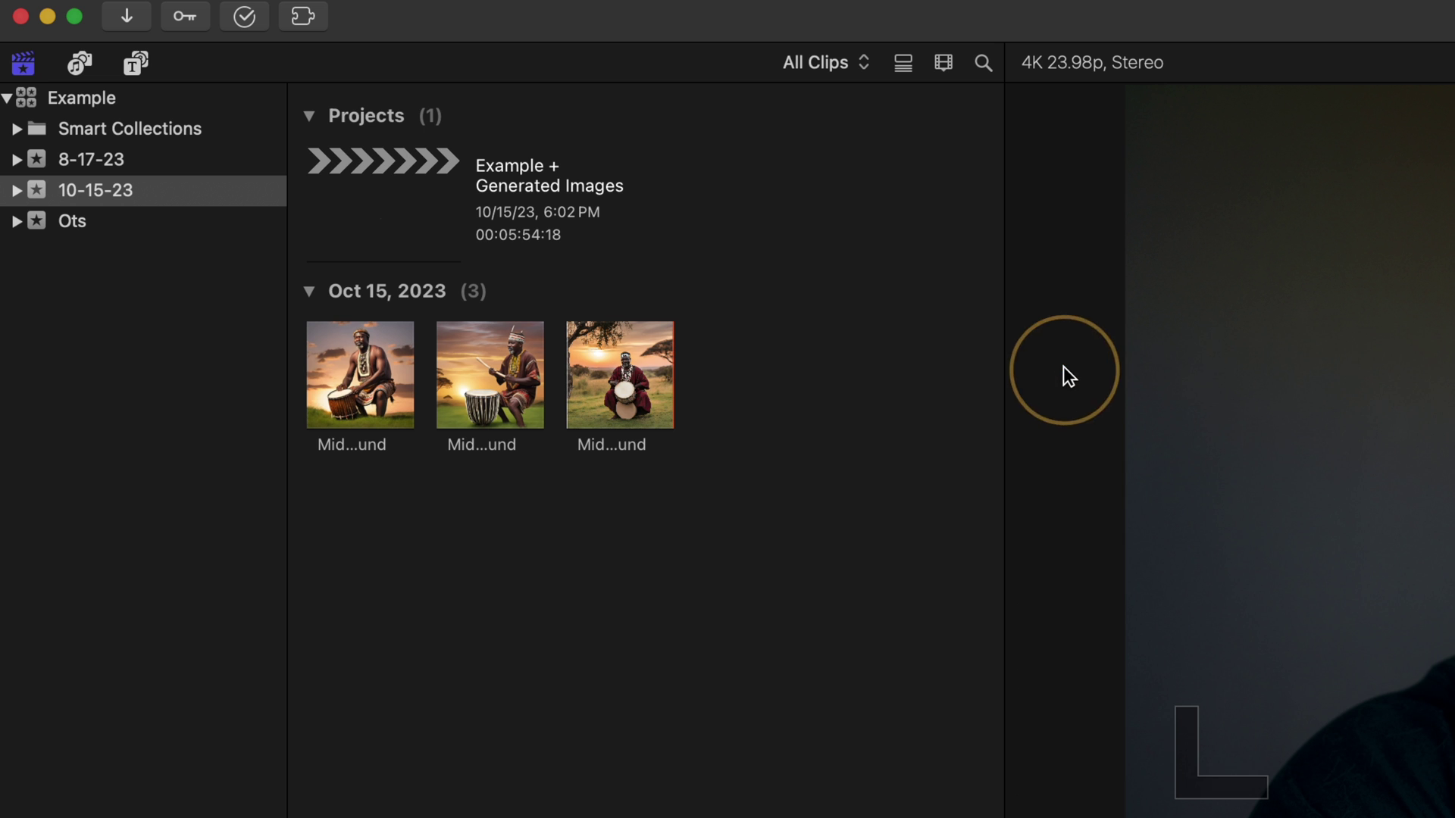
pyautogui.click(389, 229)
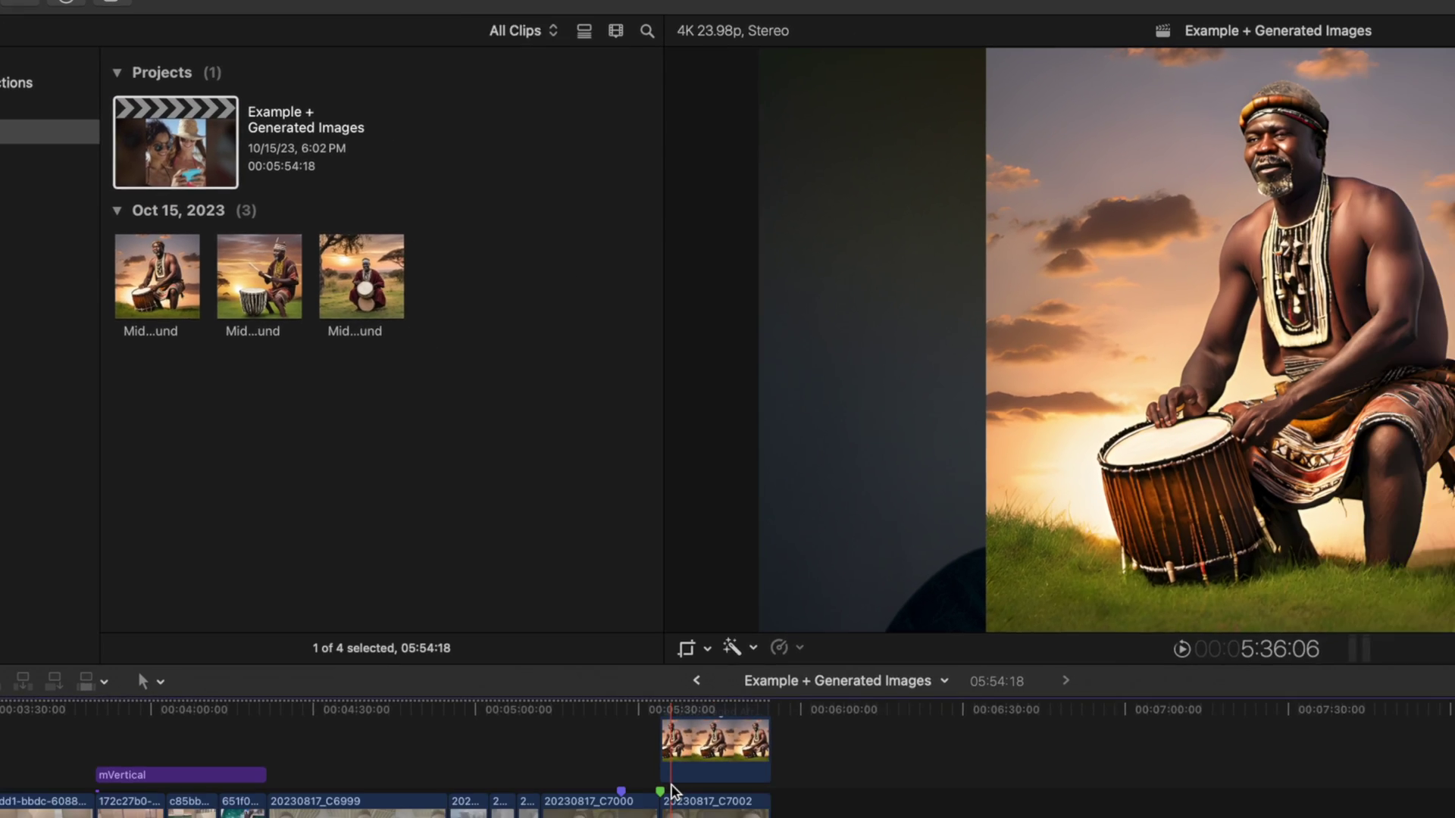
pyautogui.press('super+equal')
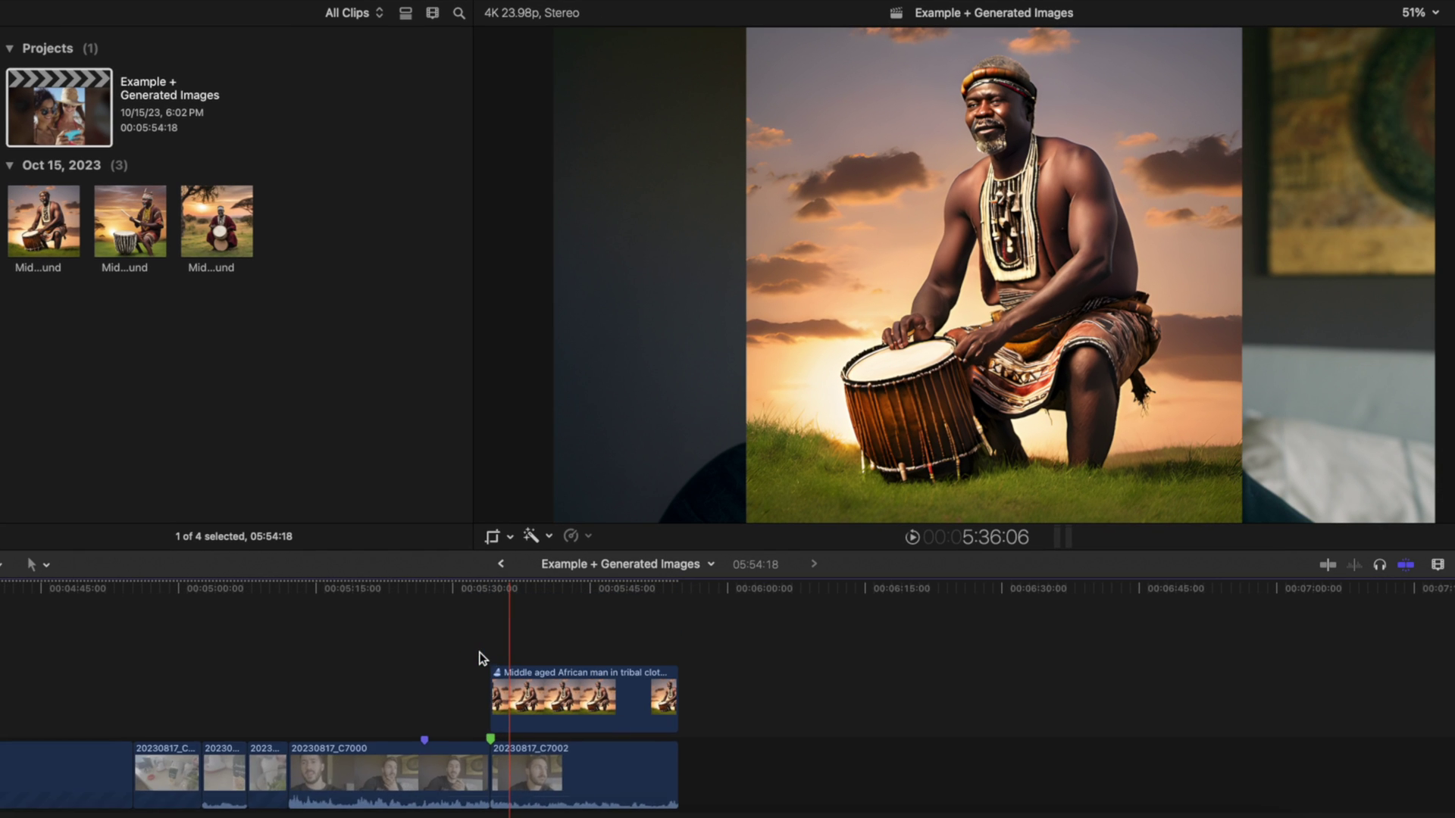
pyautogui.press('super+equal')
pyautogui.scroll(-2, 500, 655)
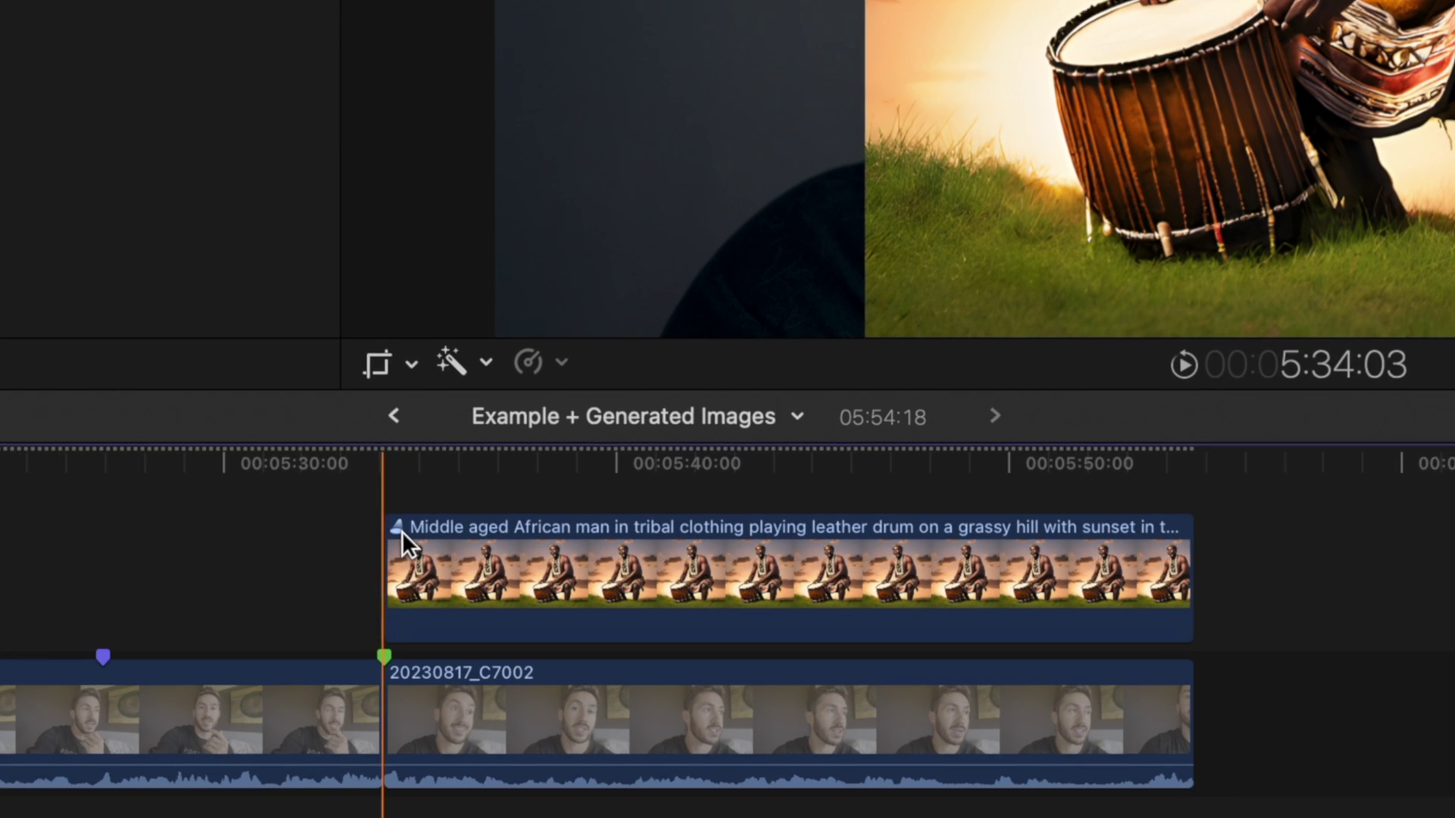
# Step: Preview the three drummer images in the connected clip's audition
pyautogui.click(396, 525)
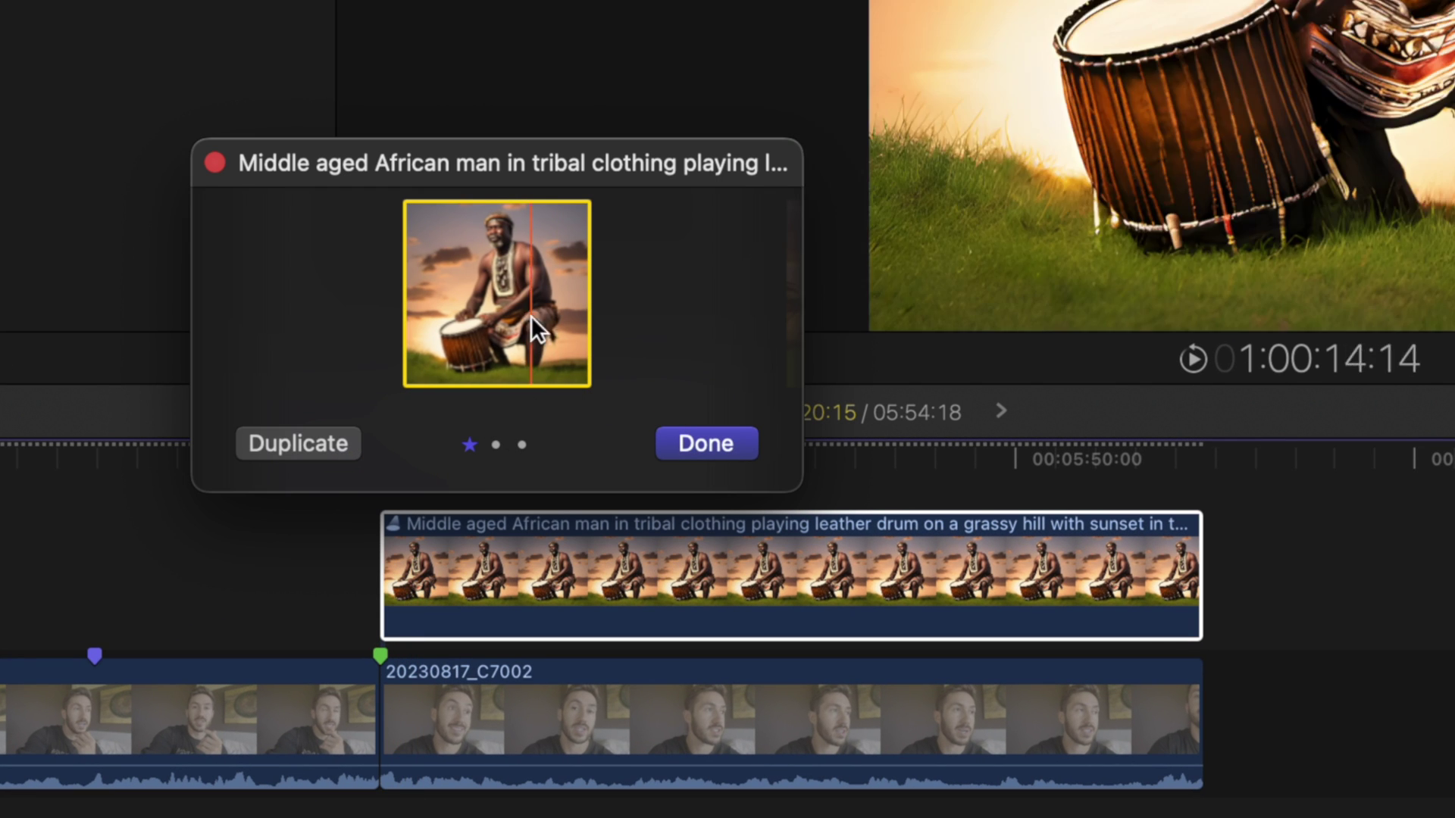
pyautogui.press('Right')
pyautogui.press('Right')
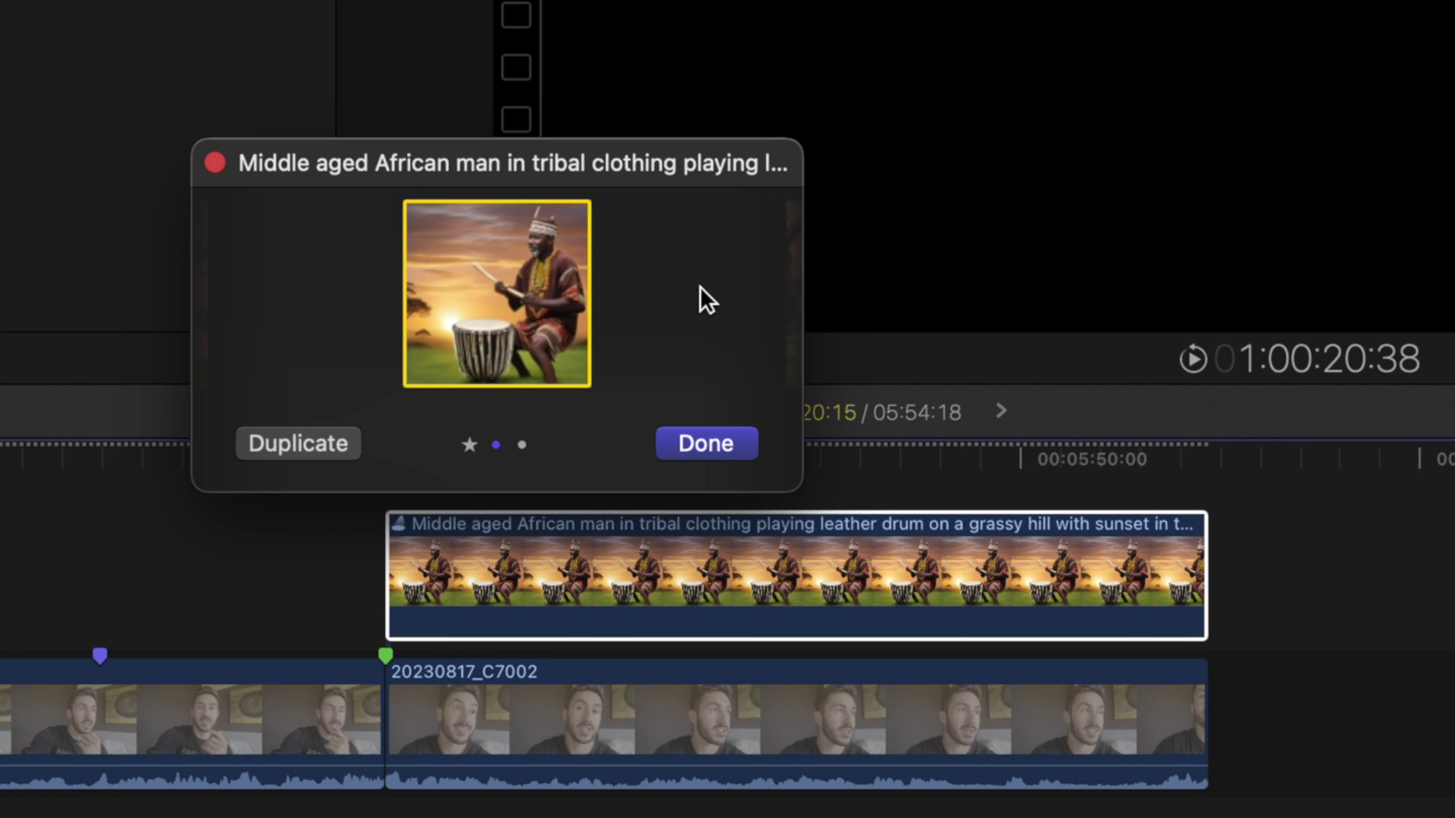
pyautogui.press('Left')
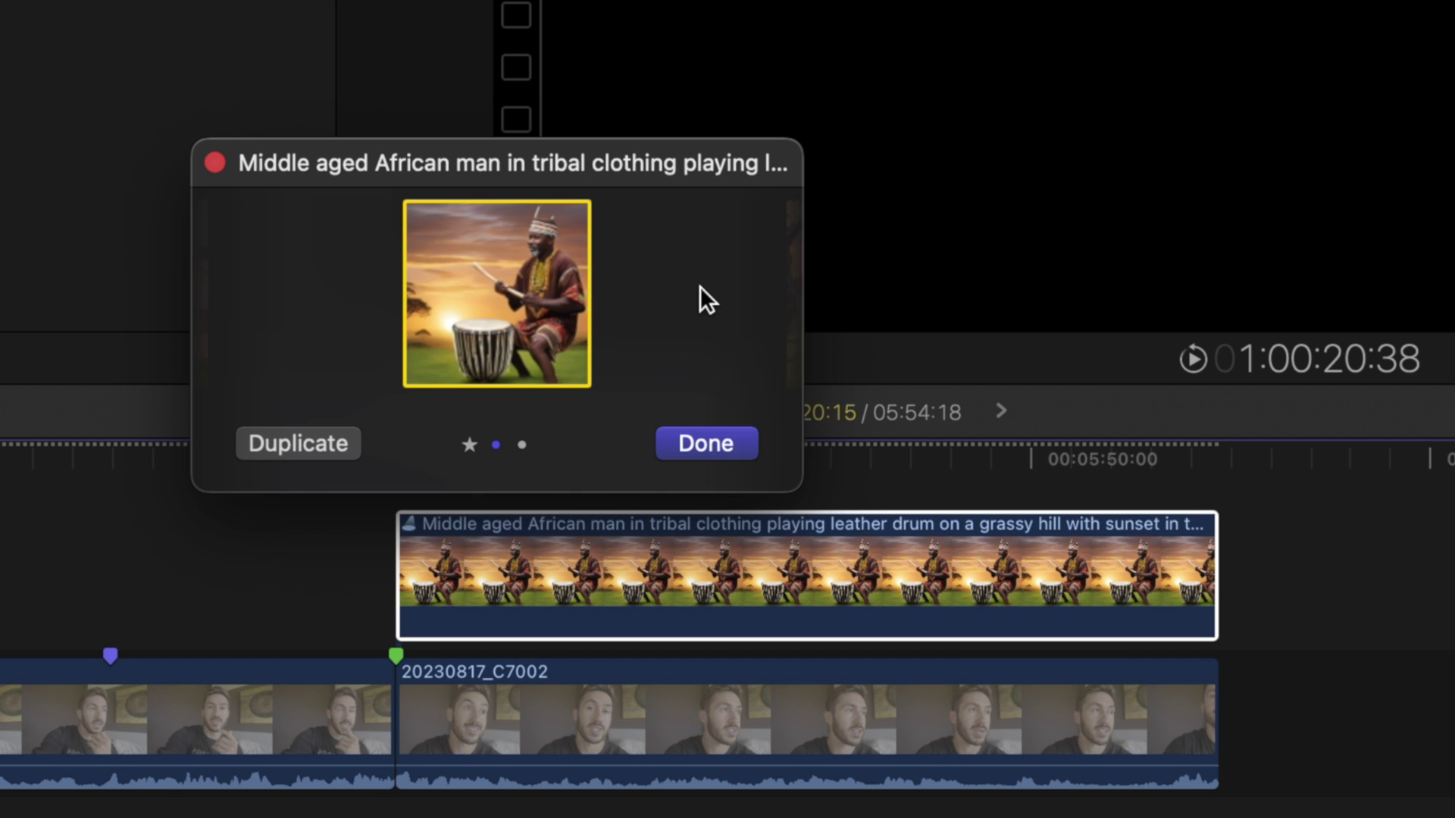
pyautogui.press('Left')
pyautogui.press('Right')
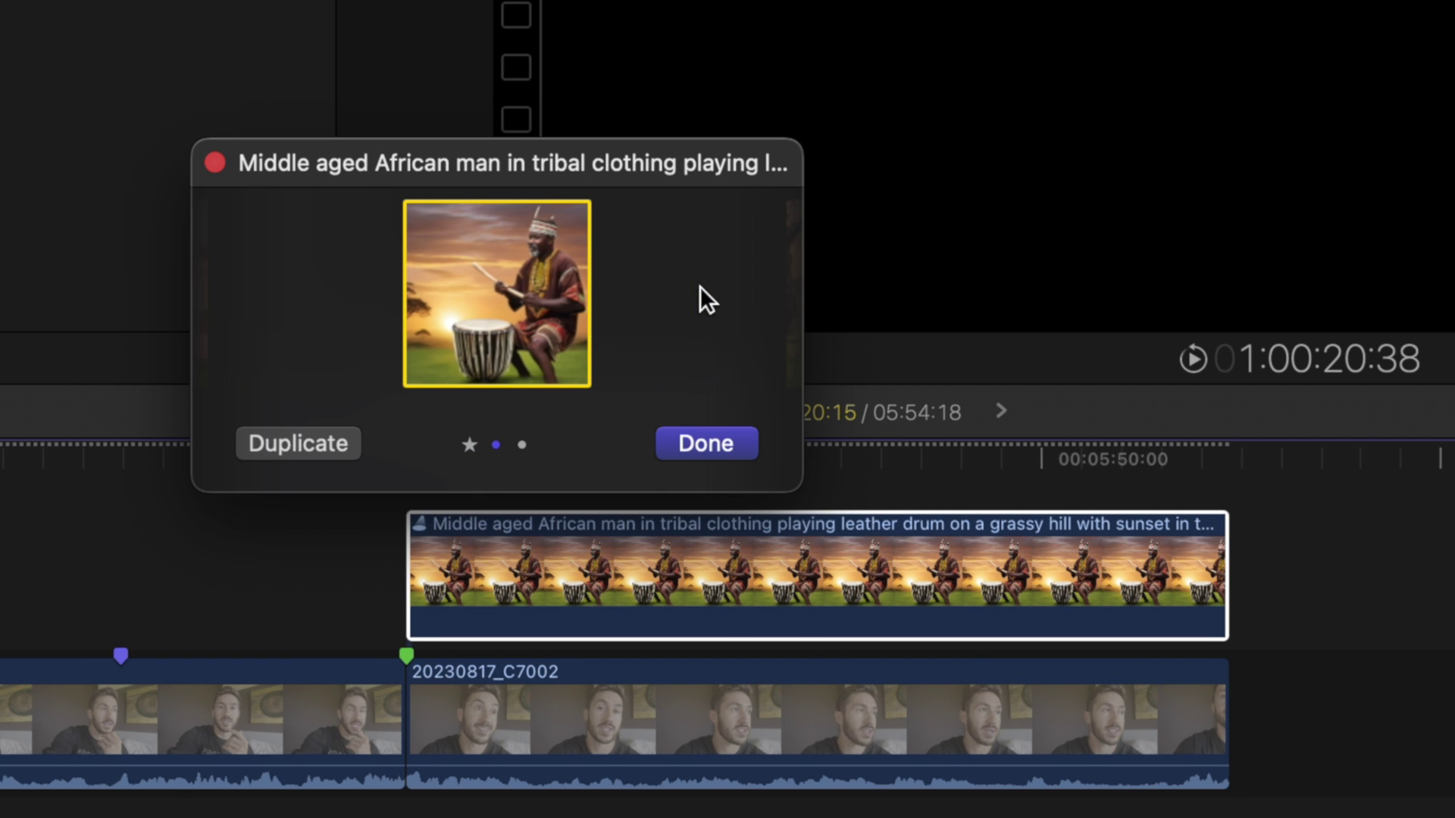
pyautogui.press('Left')
pyautogui.press('Right')
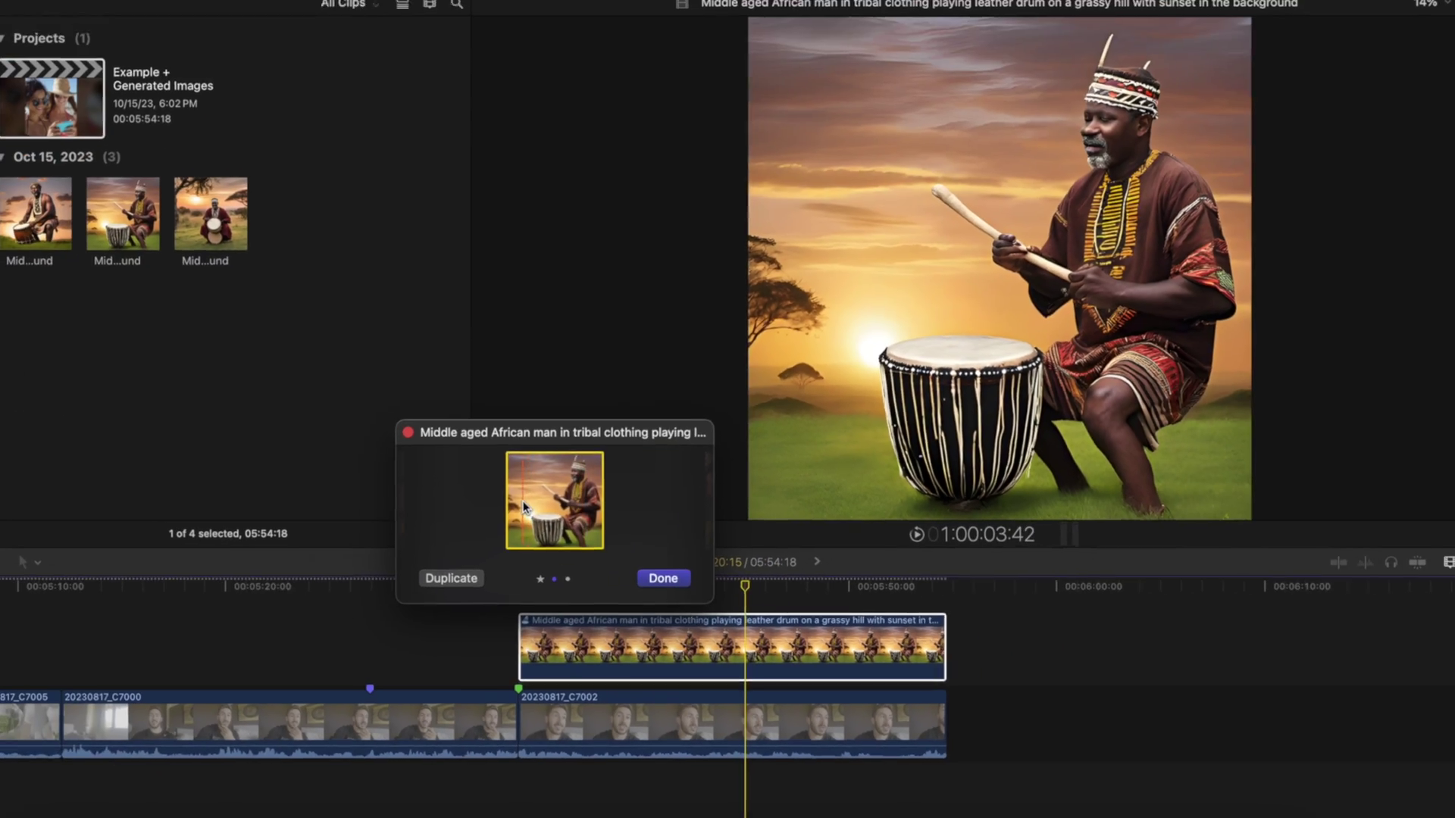
pyautogui.press('Right')
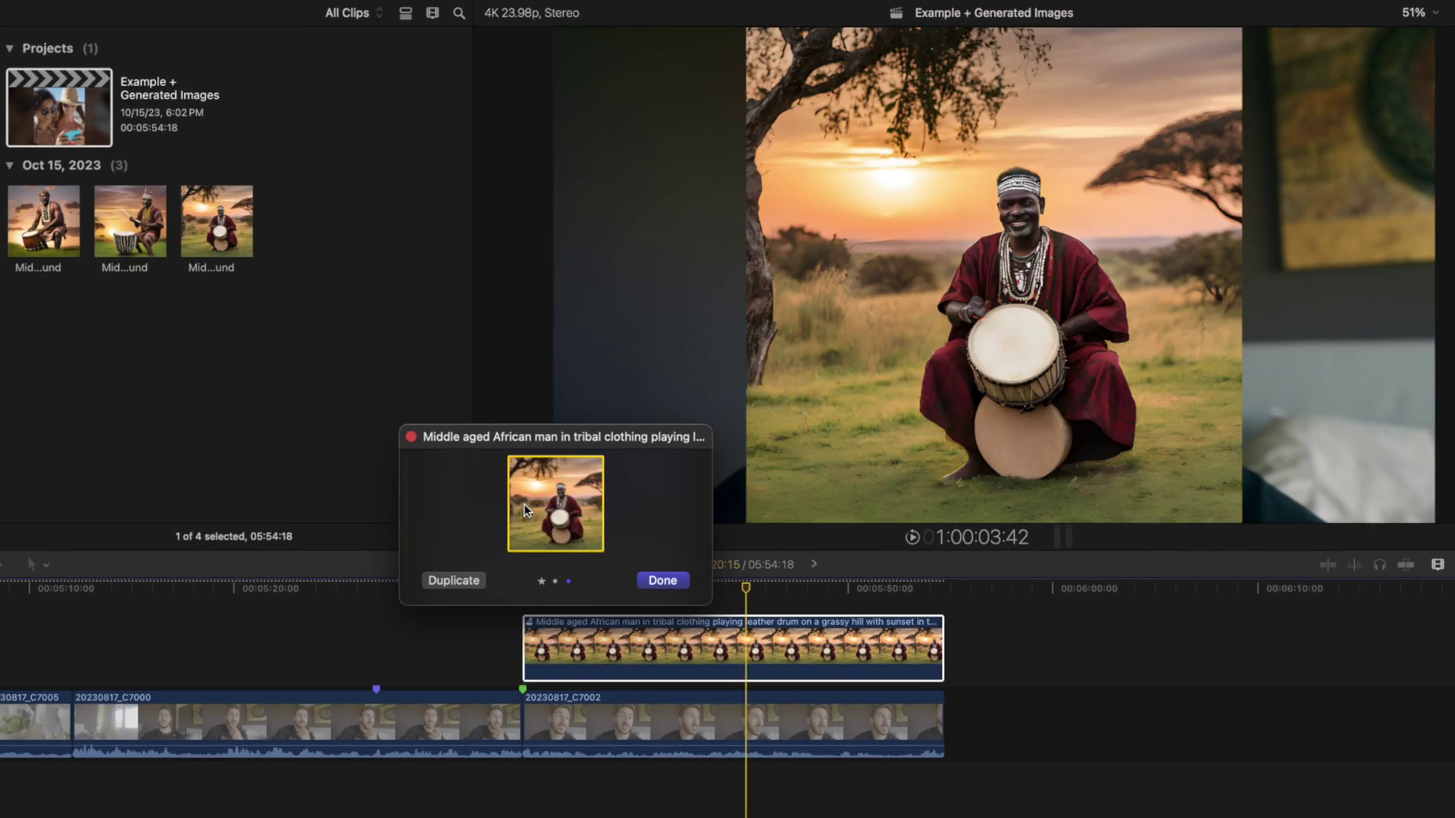
pyautogui.press('Left')
pyautogui.press('Left')
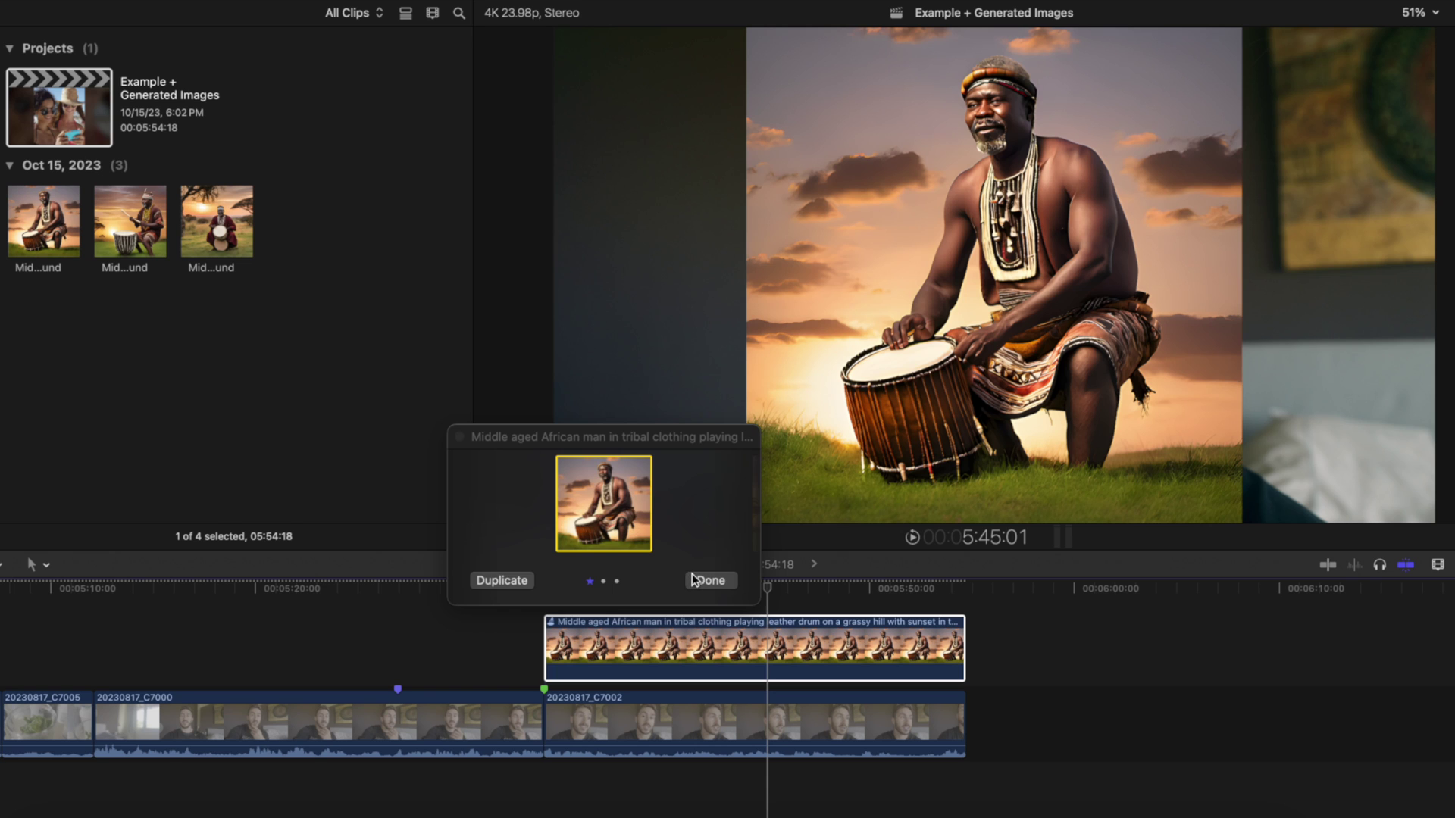
# Step: Keep the first drummer image and go back to the Example project timeline
pyautogui.click(692, 579)
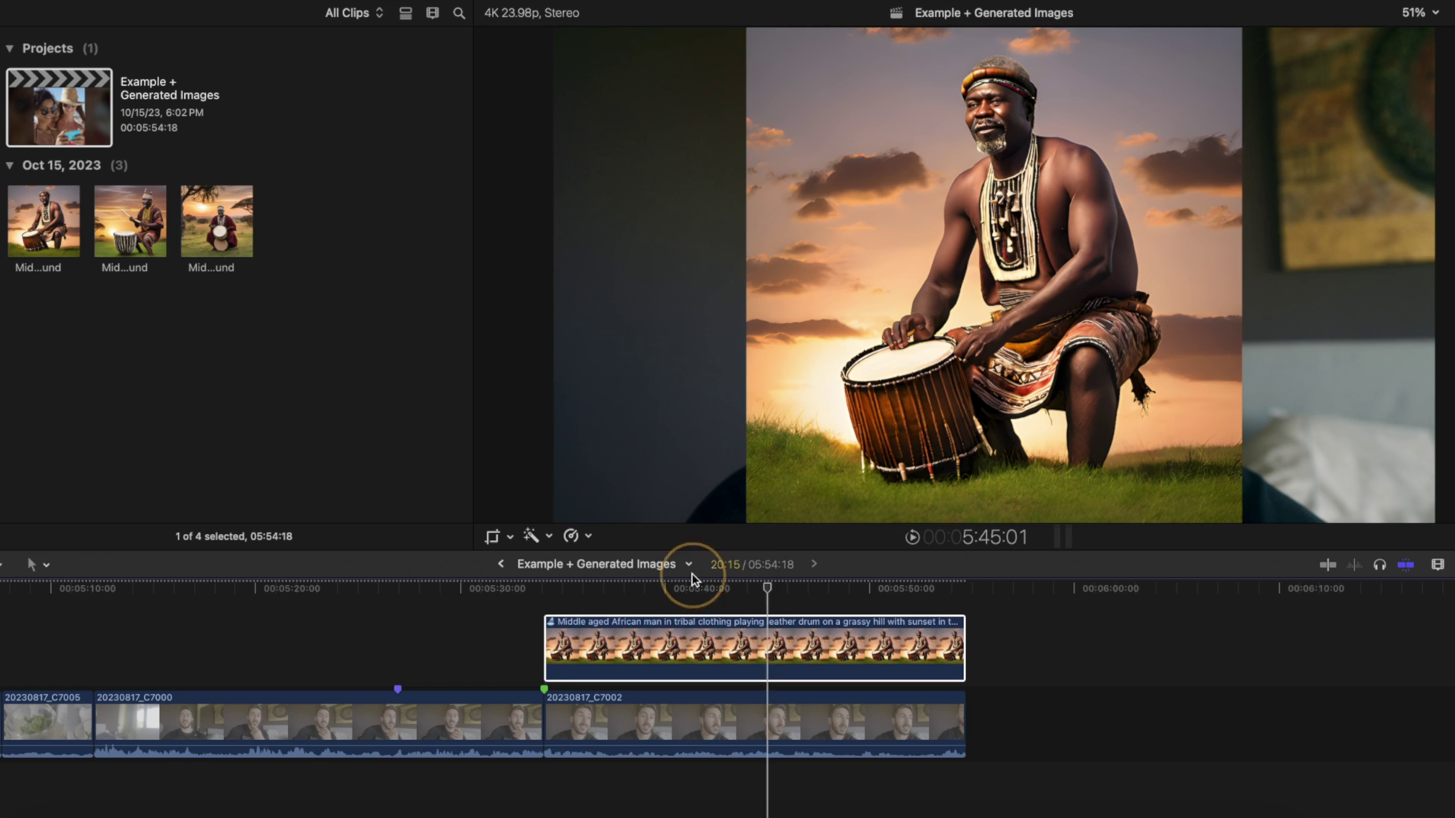
pyautogui.click(559, 626)
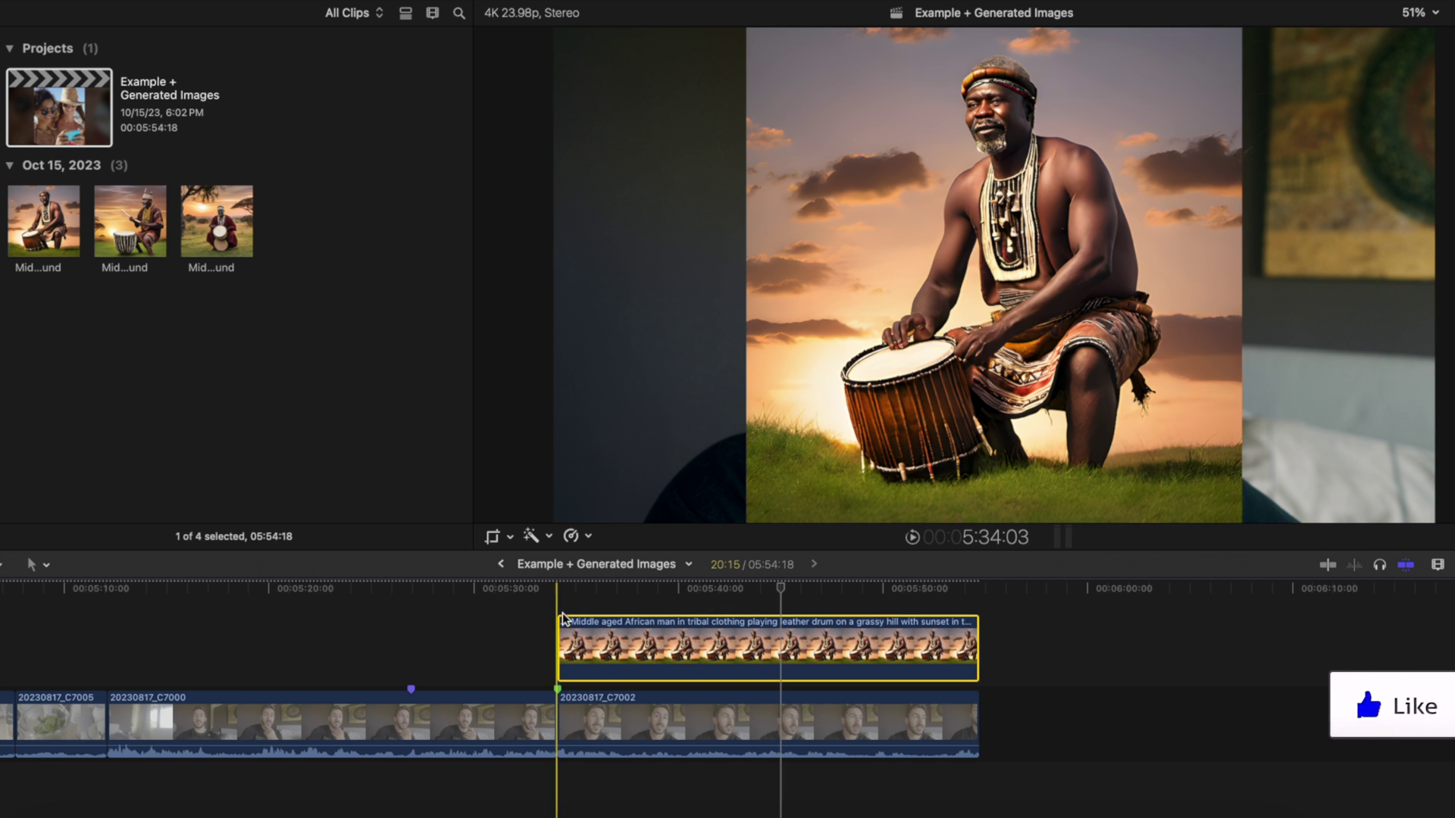
pyautogui.click(500, 563)
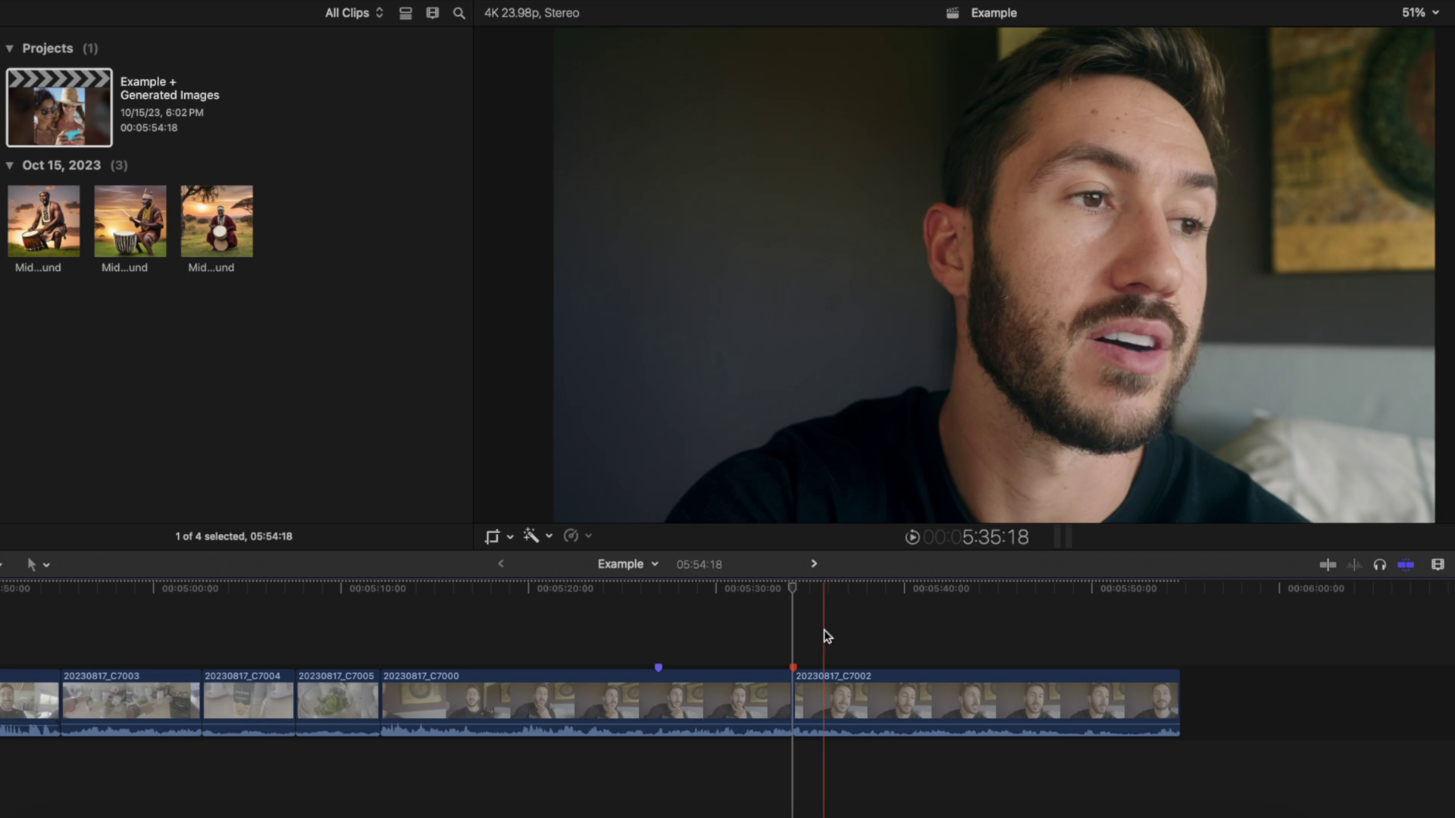